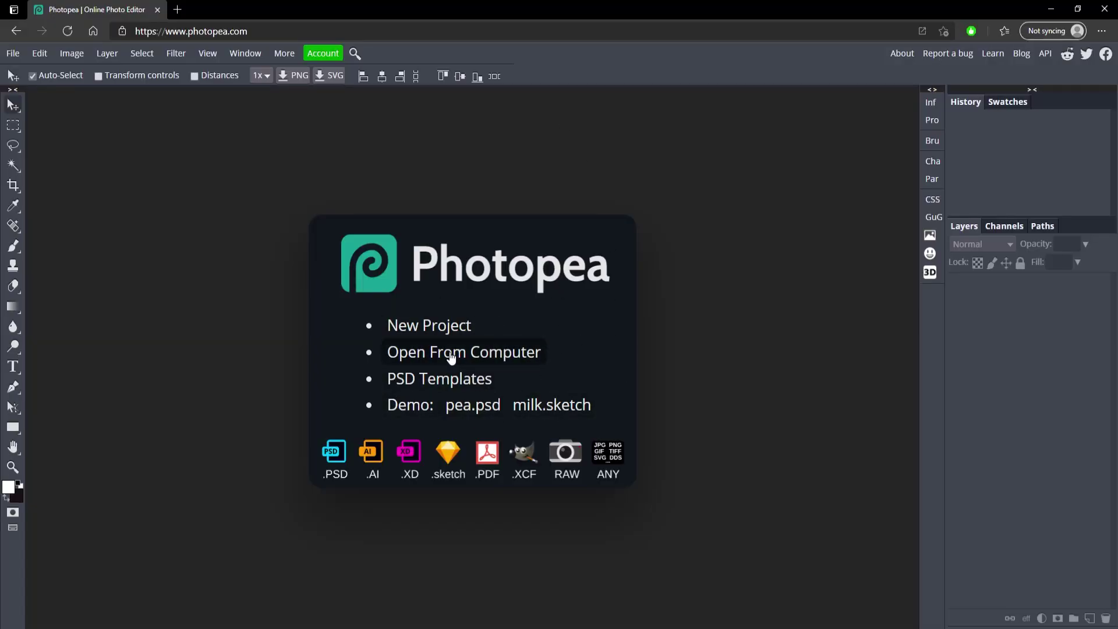
Create a new blank project 800 px wide and 800 px high
left_click(456, 331)
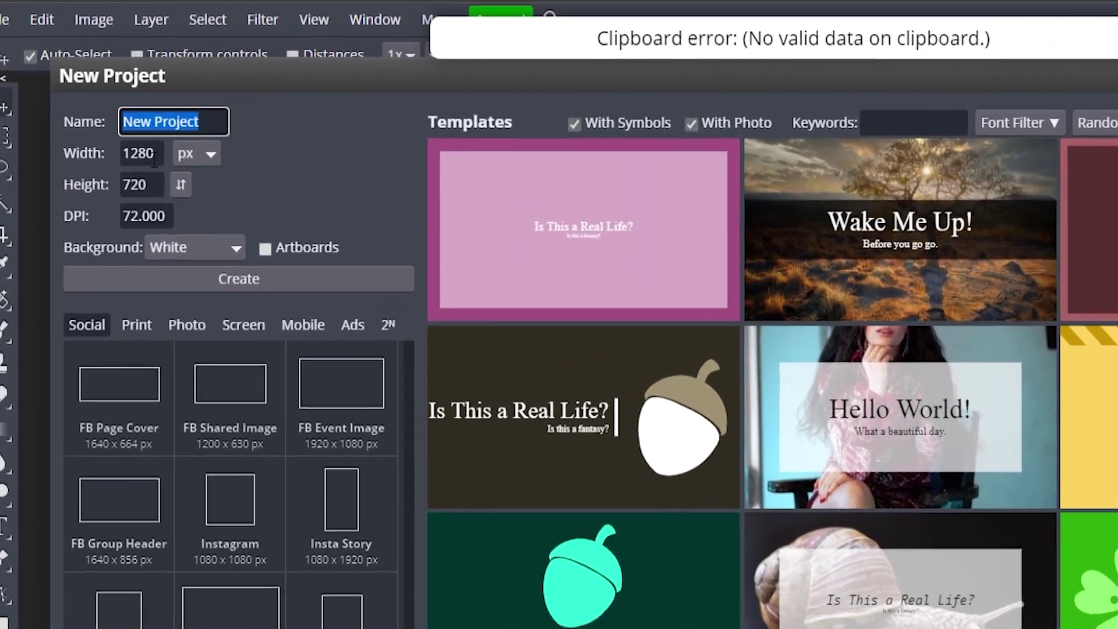
left_click(115, 142)
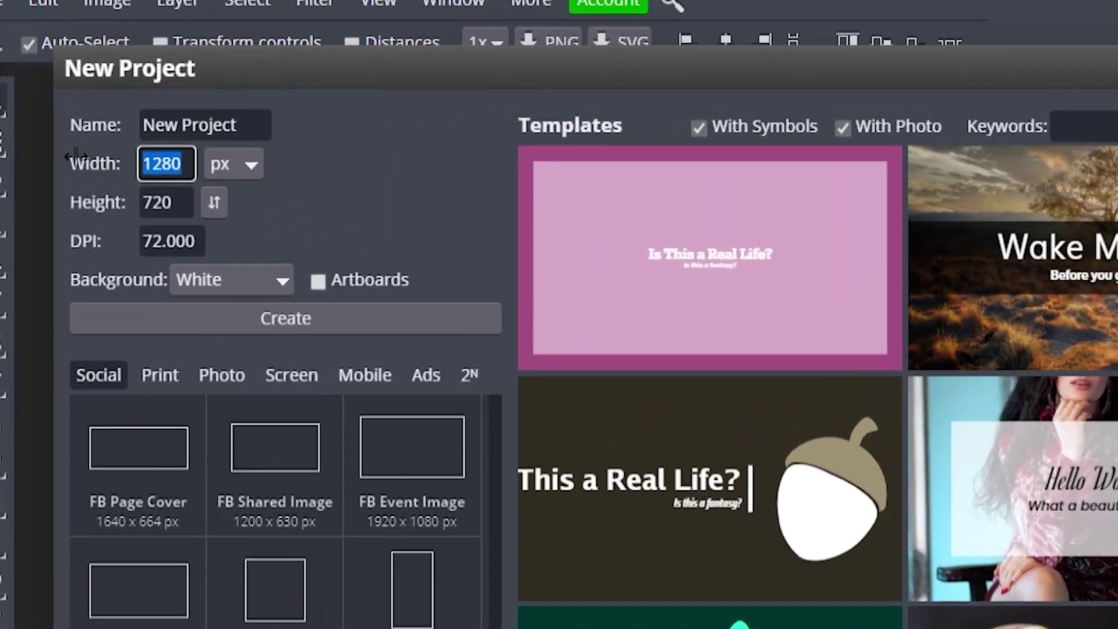
type("80")
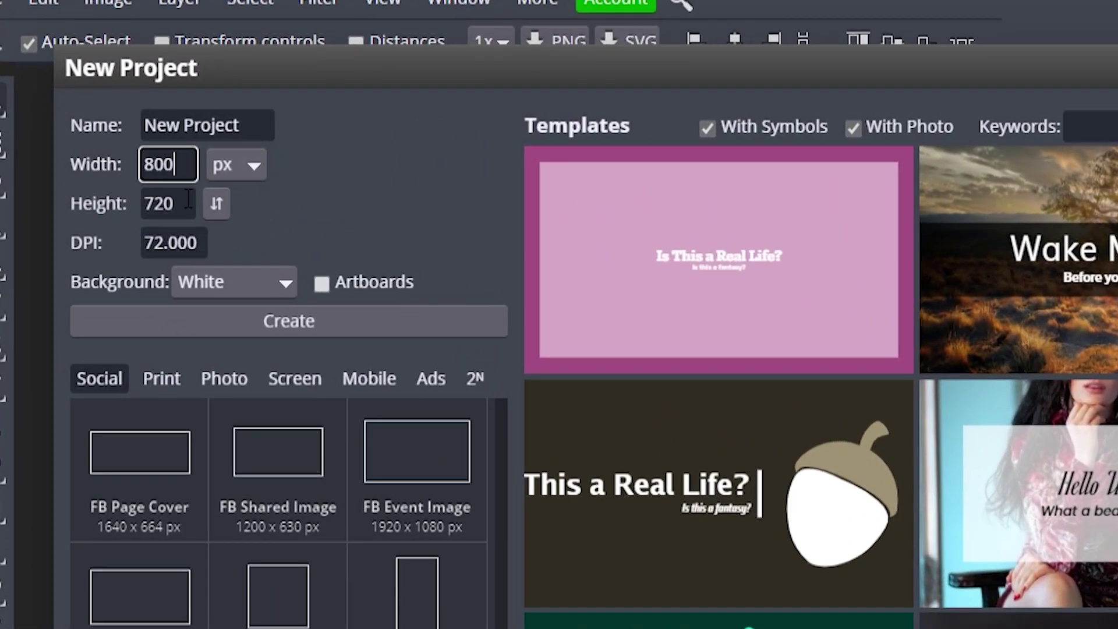
key("Tab")
type("800")
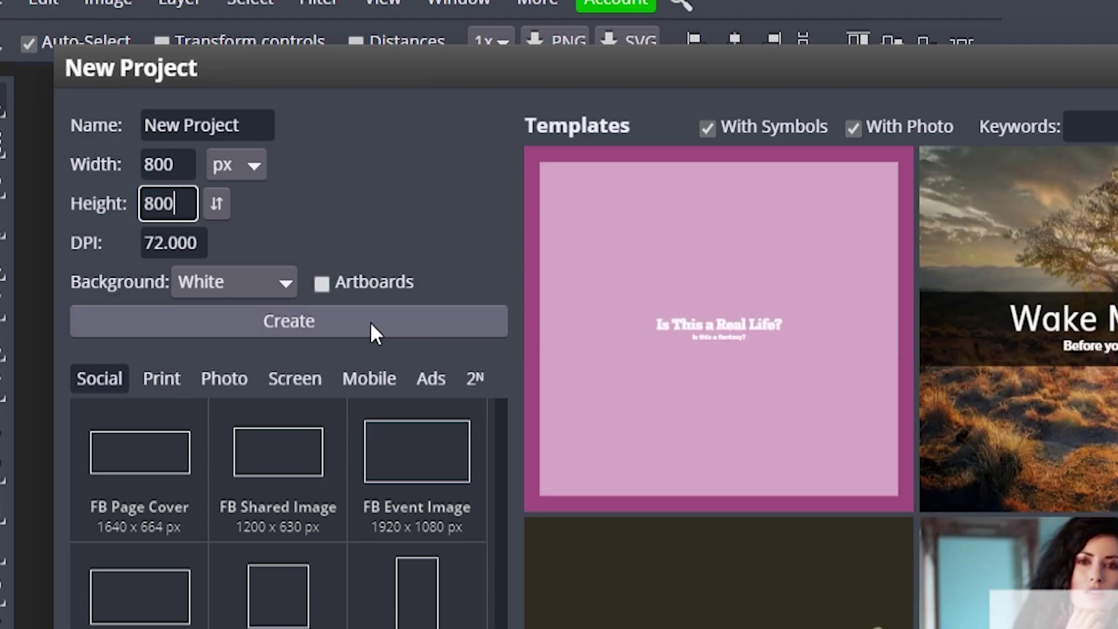
left_click(369, 324)
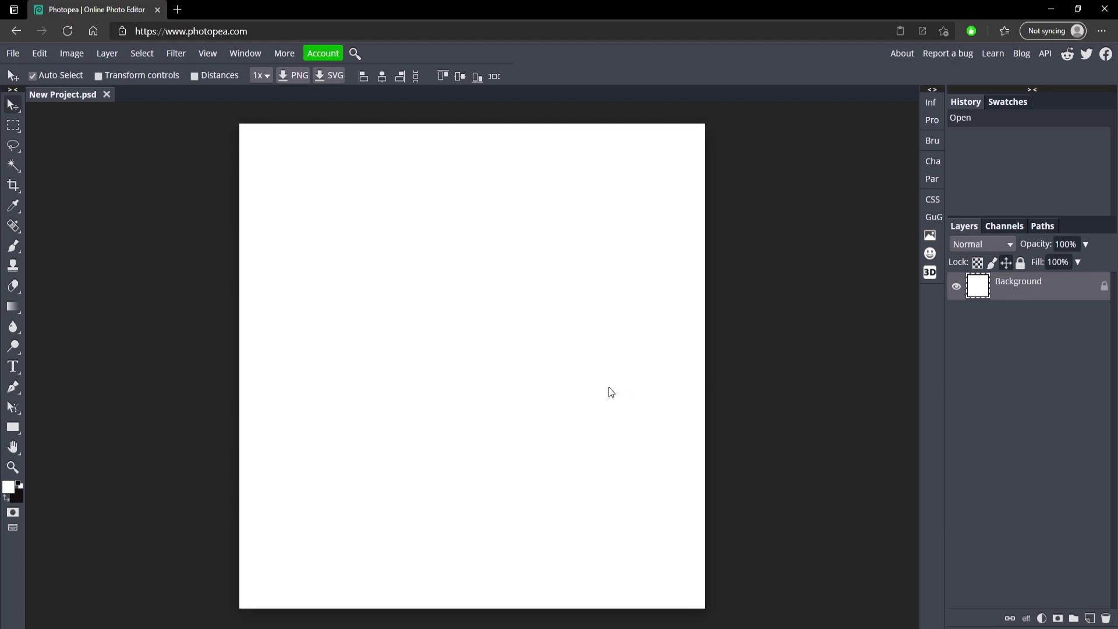
Add a black Color Overlay layer style to the Background layer
double_click(1067, 291)
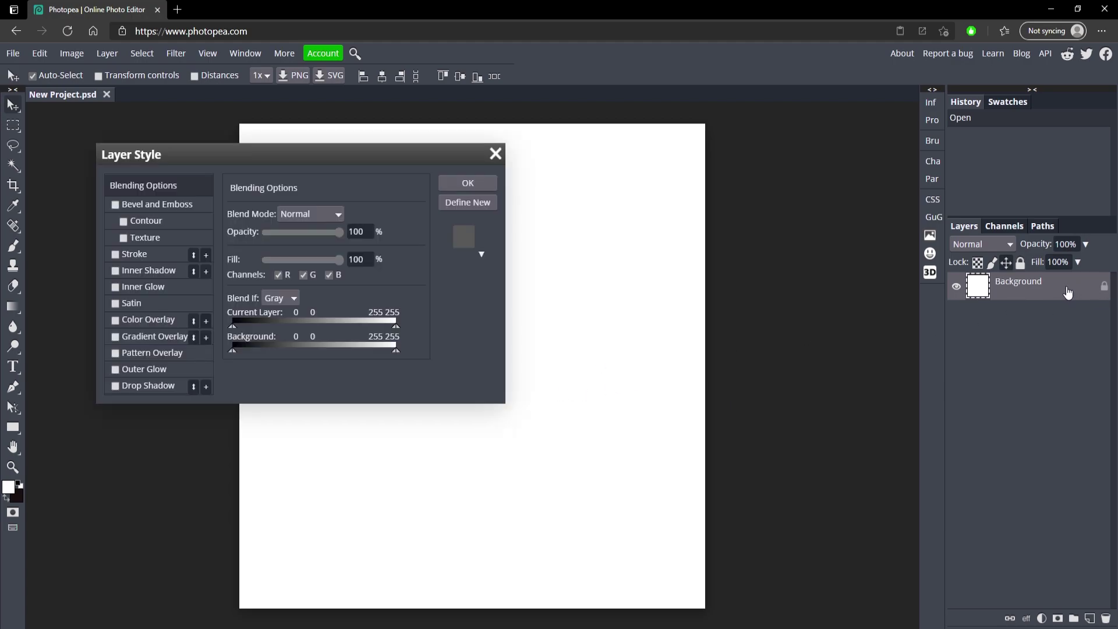
left_click(114, 321)
left_click(137, 320)
left_click(393, 231)
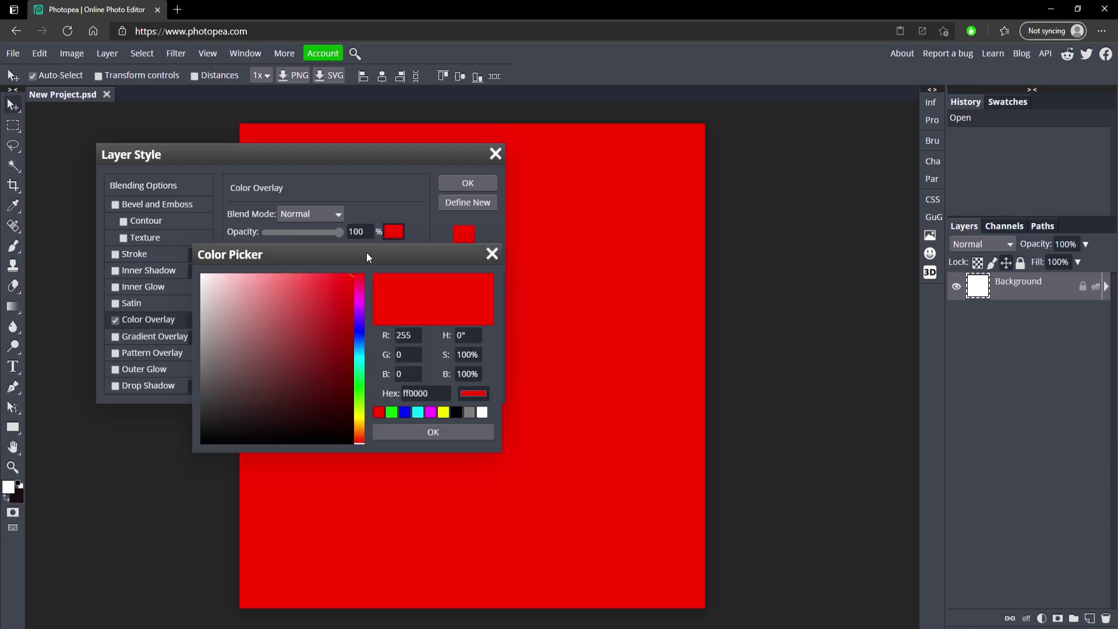
left_click_drag(256, 419, 234, 502)
left_click(438, 436)
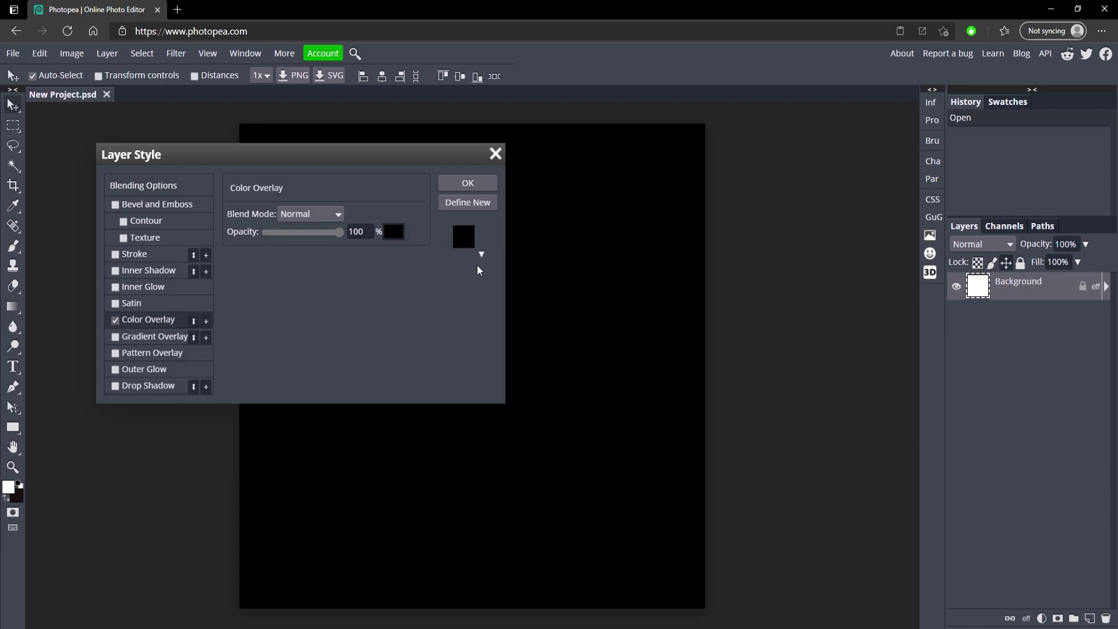
left_click(471, 185)
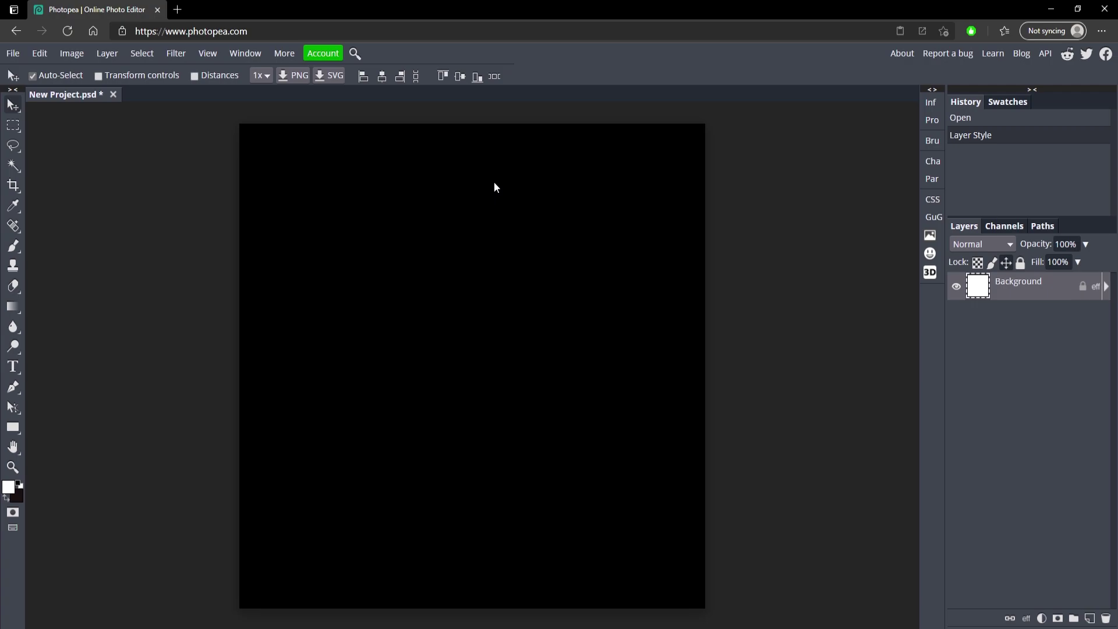
Choose the Pen tool in Shape mode with a white fill
left_click(11, 388)
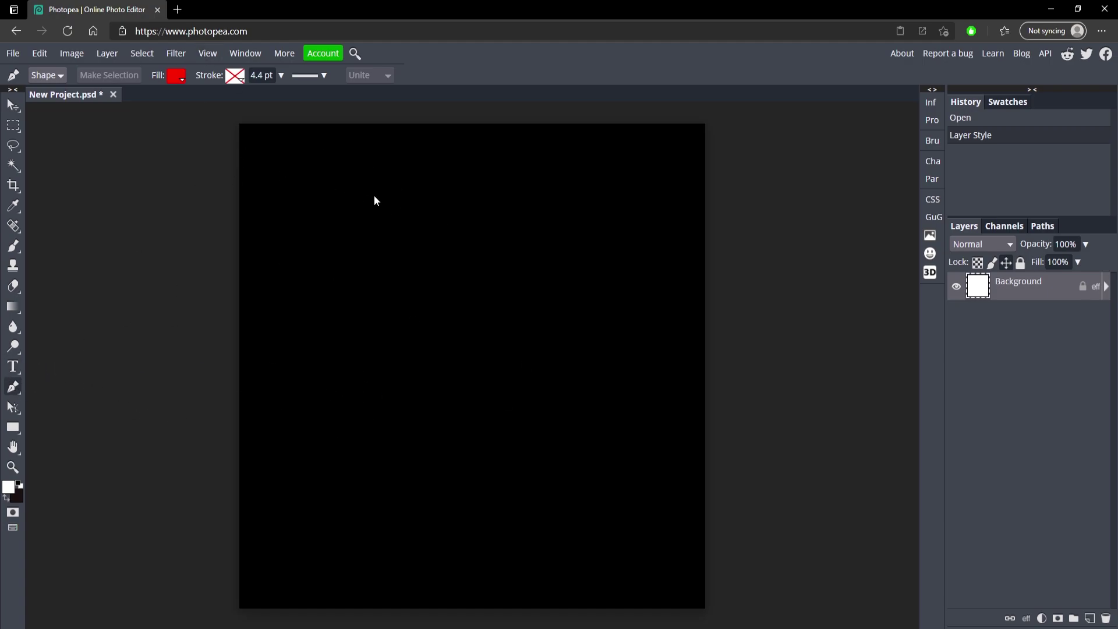
left_click(177, 81)
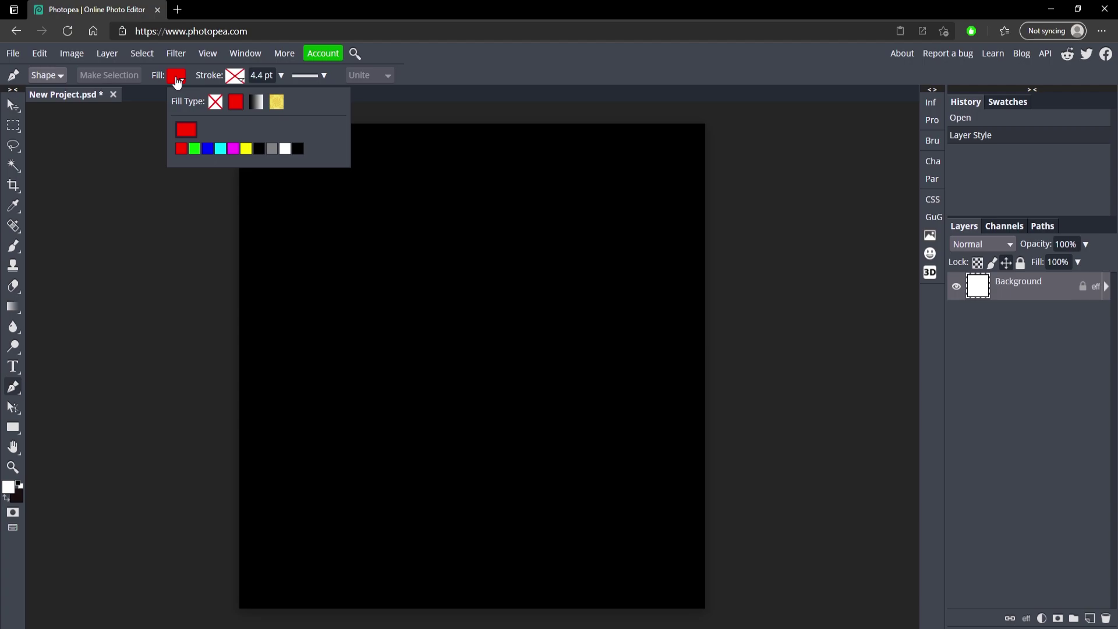
left_click(285, 150)
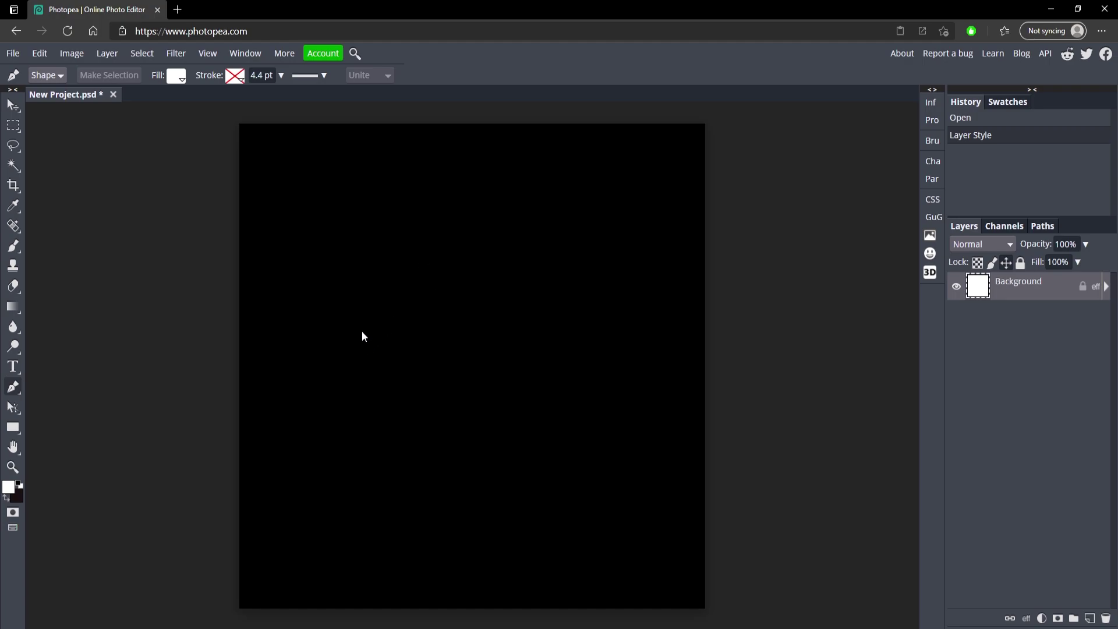
Draw a white slanted parallelogram from four corner points for the V's left stroke
left_click(347, 313)
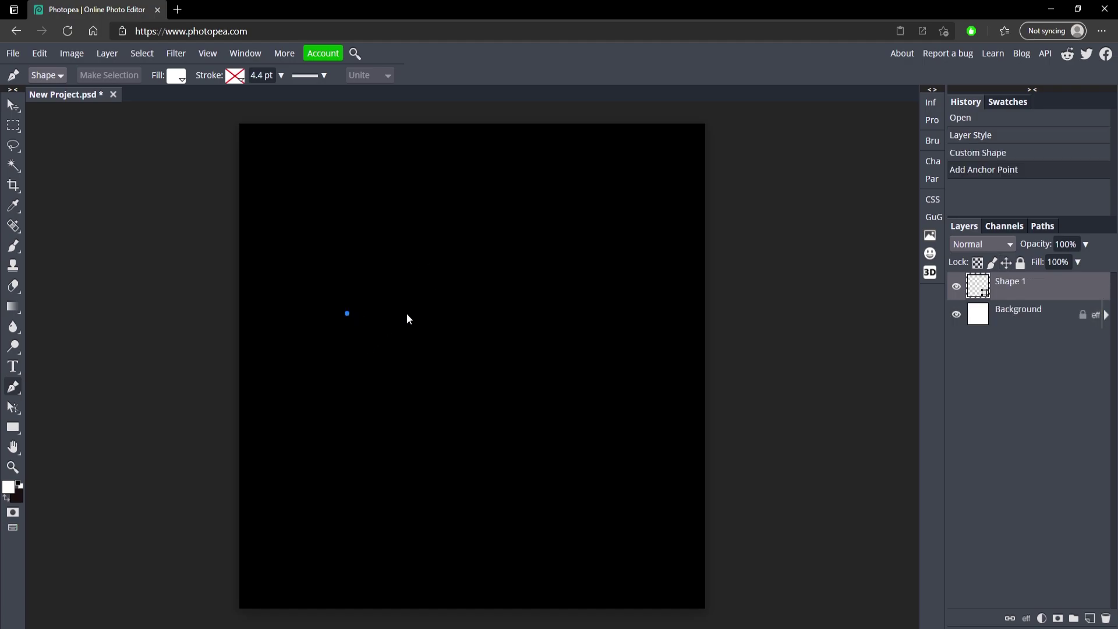
left_click(391, 313)
key("ctrl+z")
key("ctrl+shift+z")
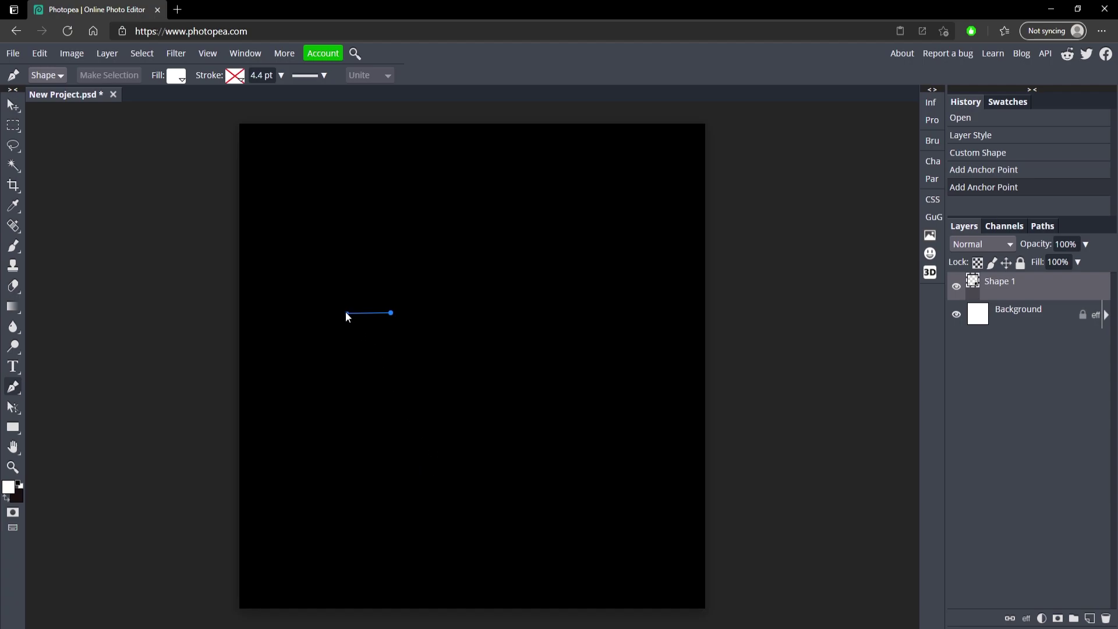
left_click(435, 451, "shift")
key("ctrl+z")
left_click(435, 452)
key("ctrl+z")
left_click(440, 466)
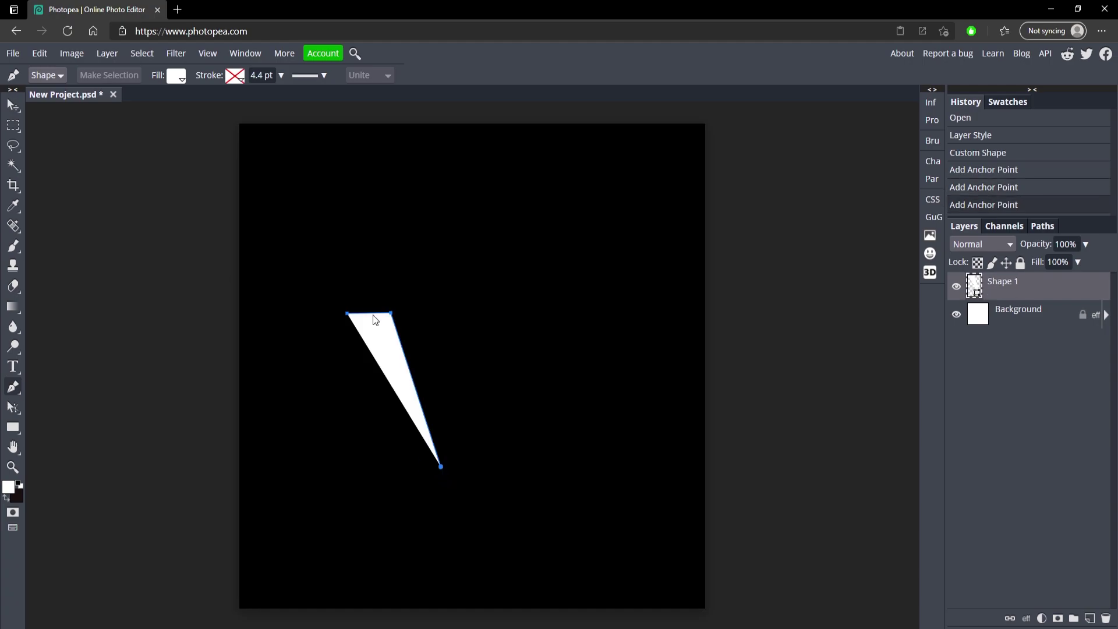
left_click(403, 465)
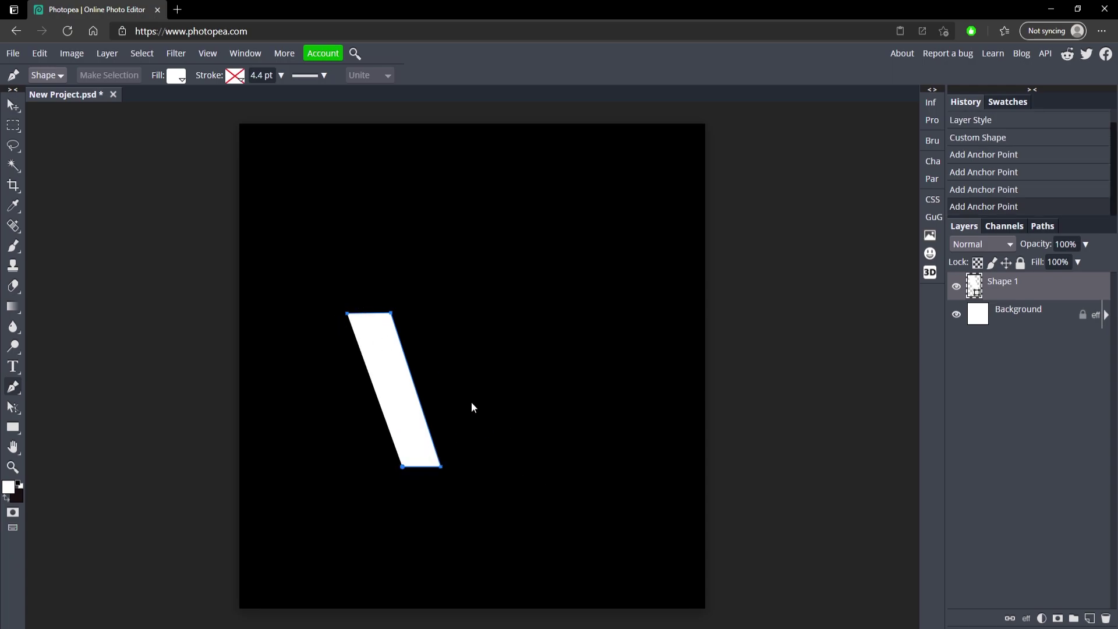
Move the parallelogram, stretch it taller with Free Transform, and nudge it left
key("v")
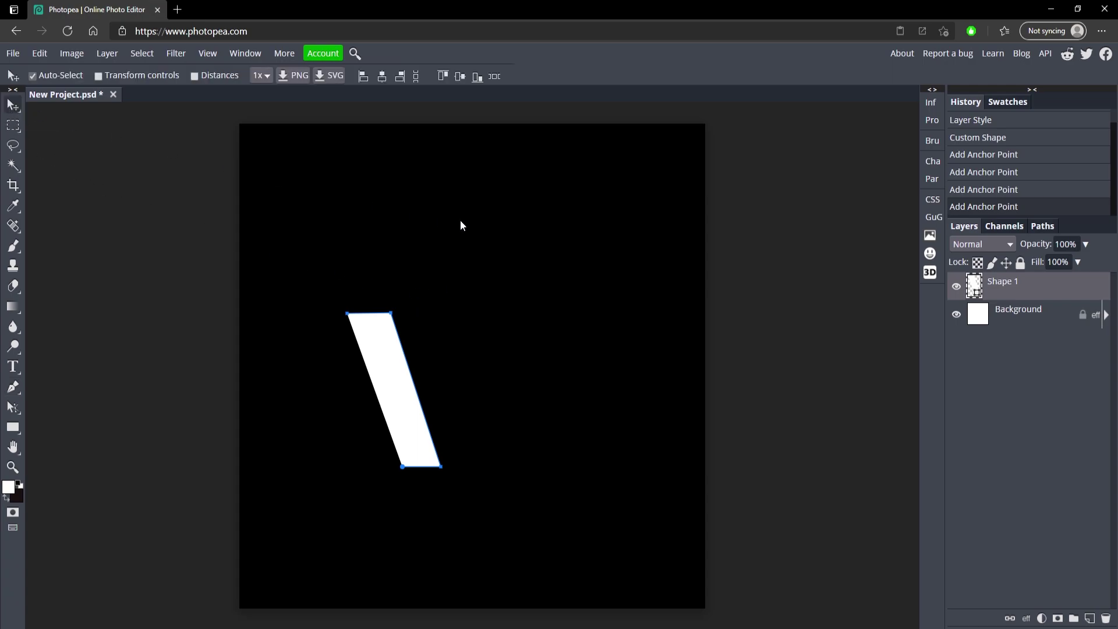
left_click(502, 414)
left_click_drag(409, 431, 414, 423)
key("ctrl+t")
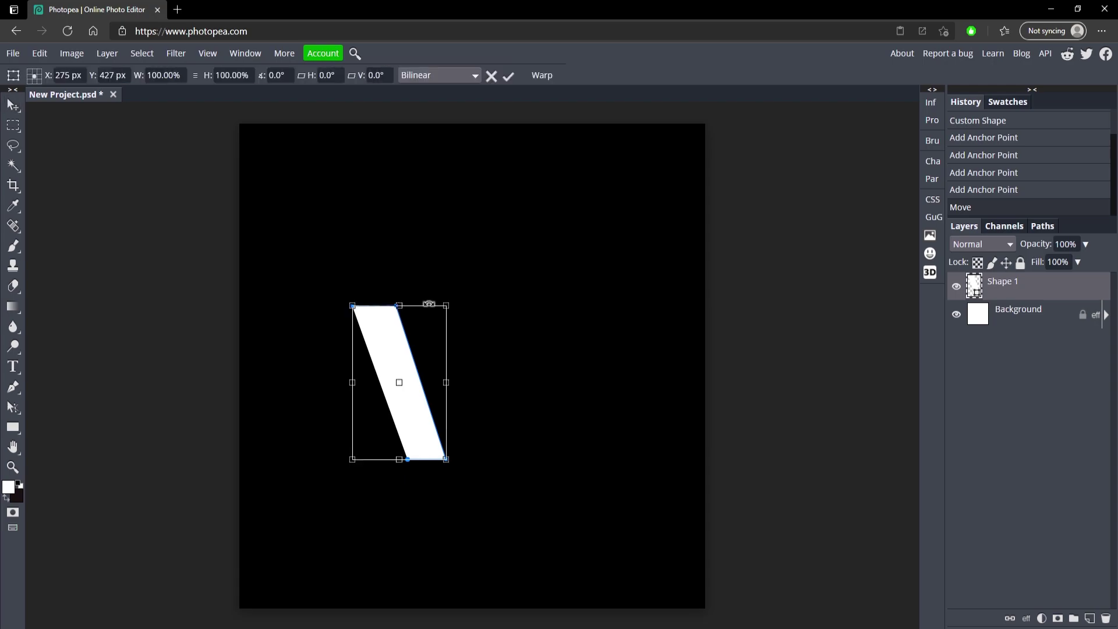
left_click_drag(398, 305, 398, 281)
left_click(507, 77)
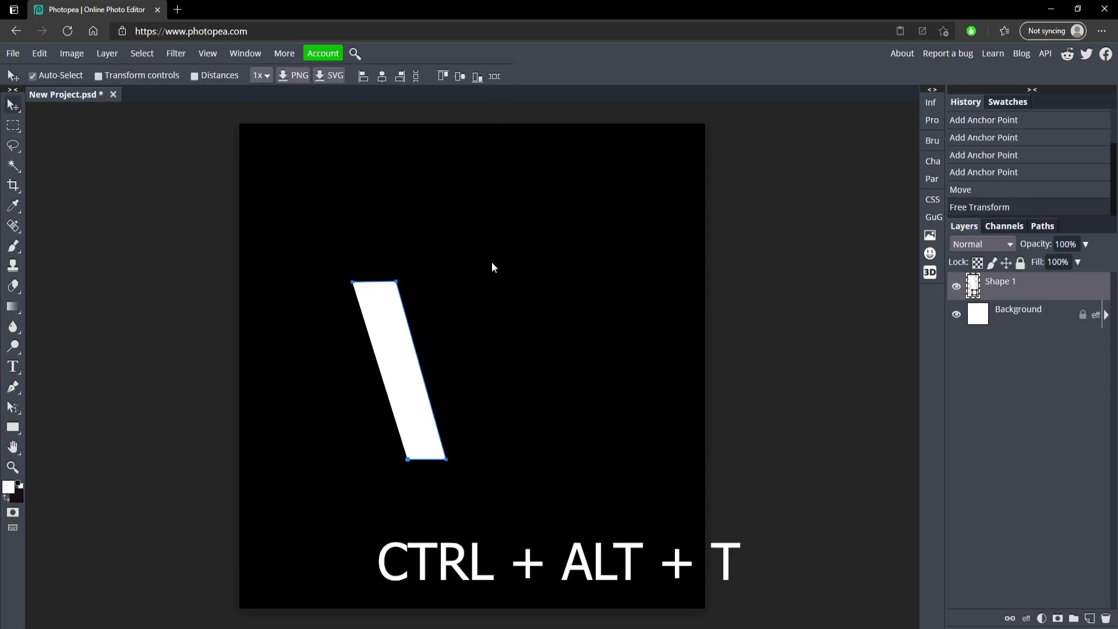
left_click_drag(404, 352, 399, 349)
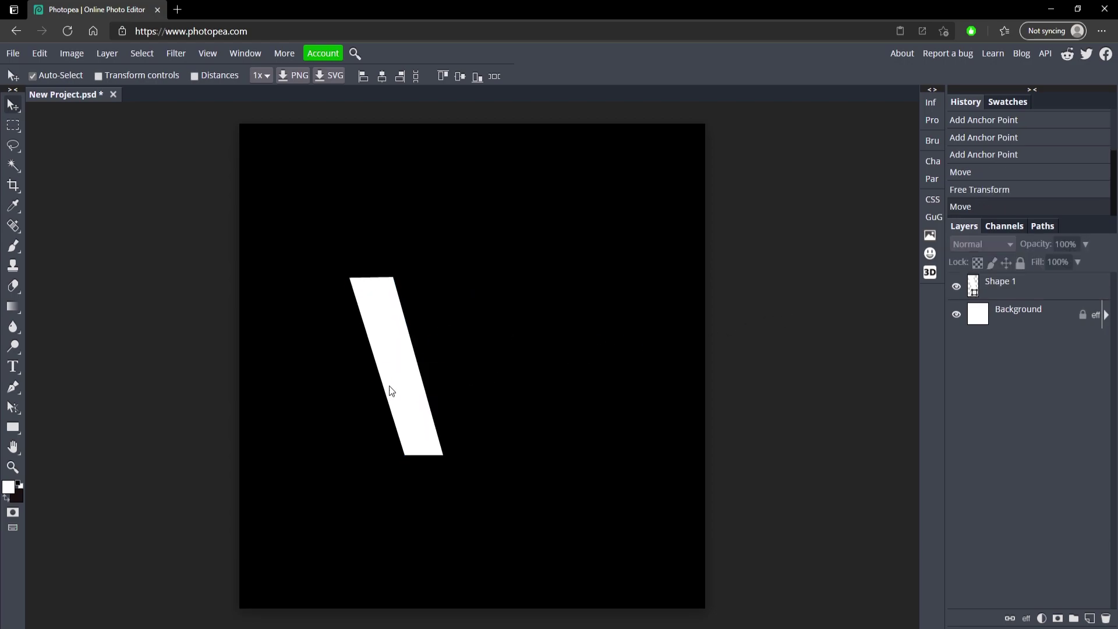
left_click_drag(387, 387, 391, 384)
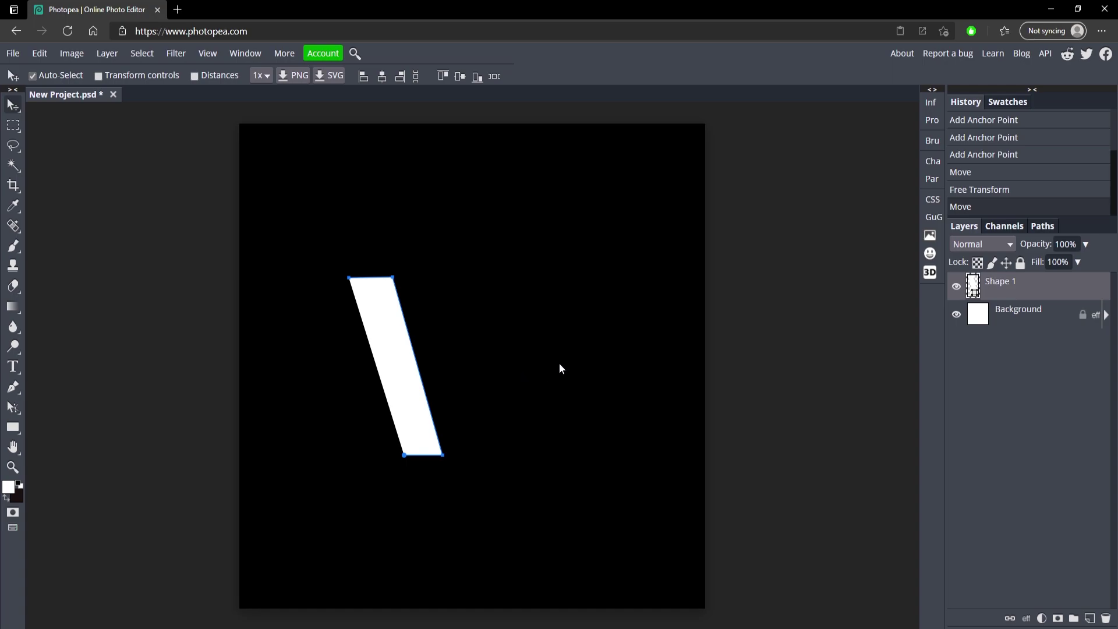
Undo the earlier edits and redraw the parallelogram's two lower corners
key("ctrl+z")
key("ctrl+z")
key("ctrl+z")
key("ctrl+z")
key("ctrl+z")
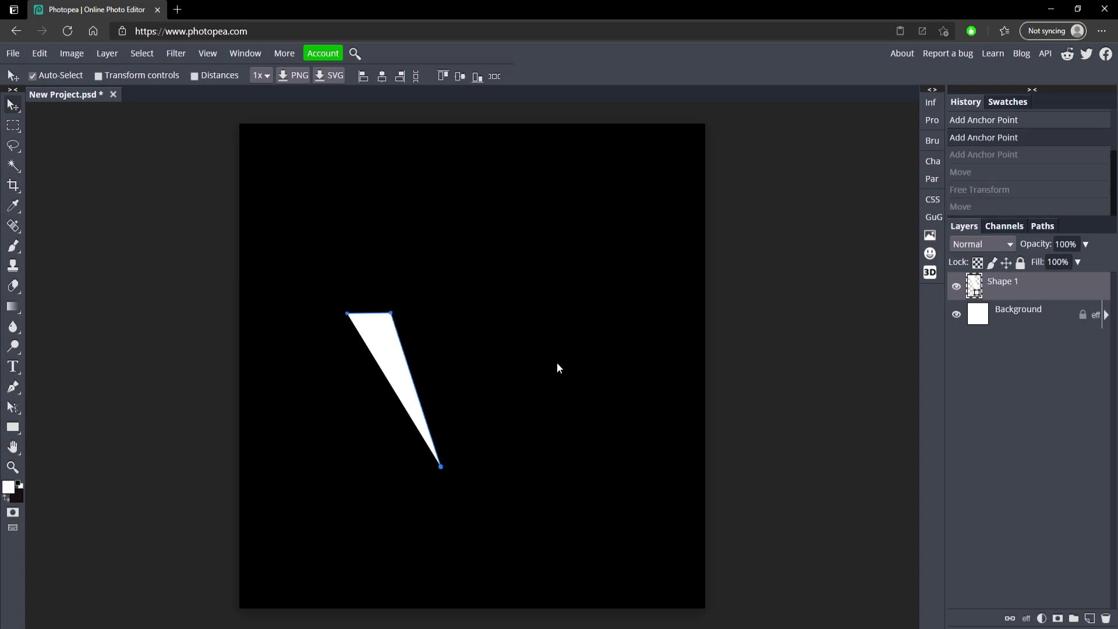
left_click(12, 387)
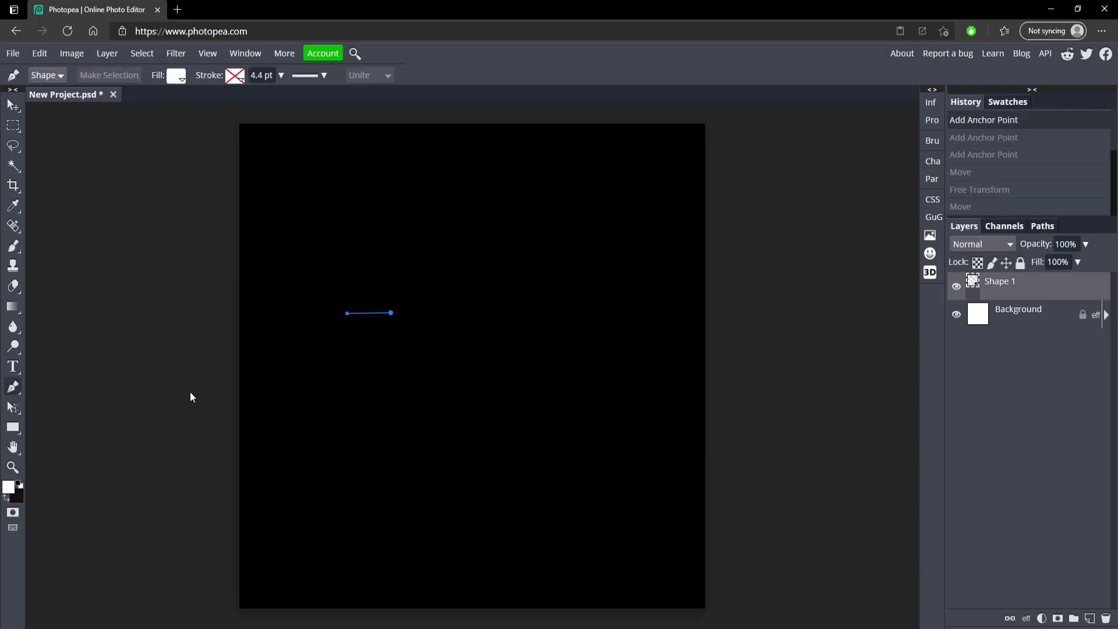
key("ctrl+shift+z")
key("ctrl+z")
left_click(450, 459)
left_click(410, 458)
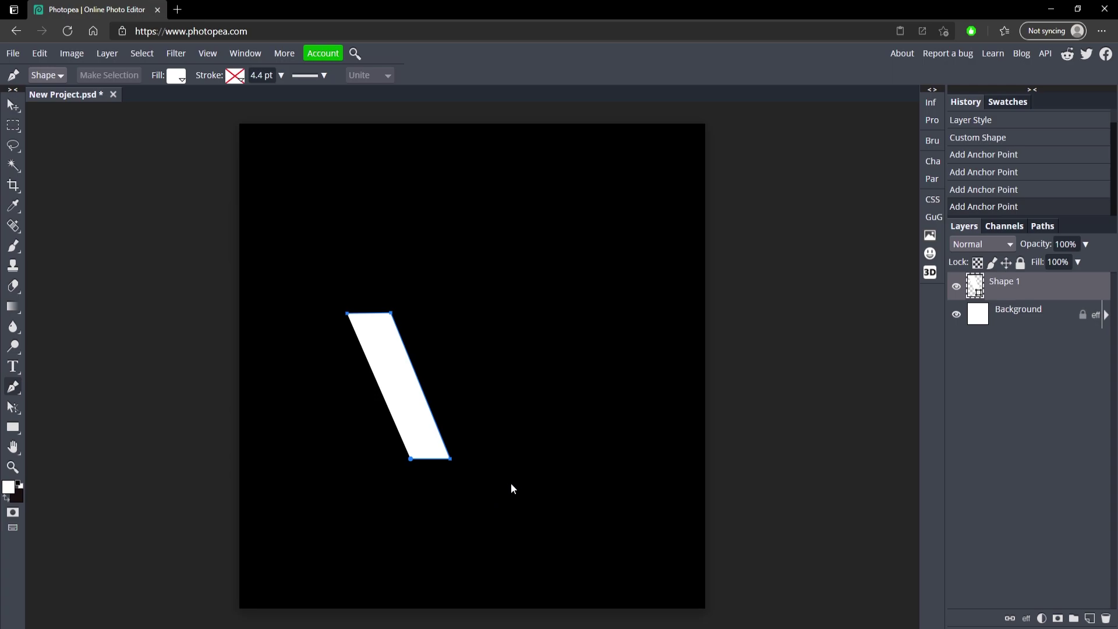
Move the parallelogram up and to the right, then select Shape 1
left_click(13, 105)
left_click_drag(390, 363, 394, 350)
left_click(589, 365)
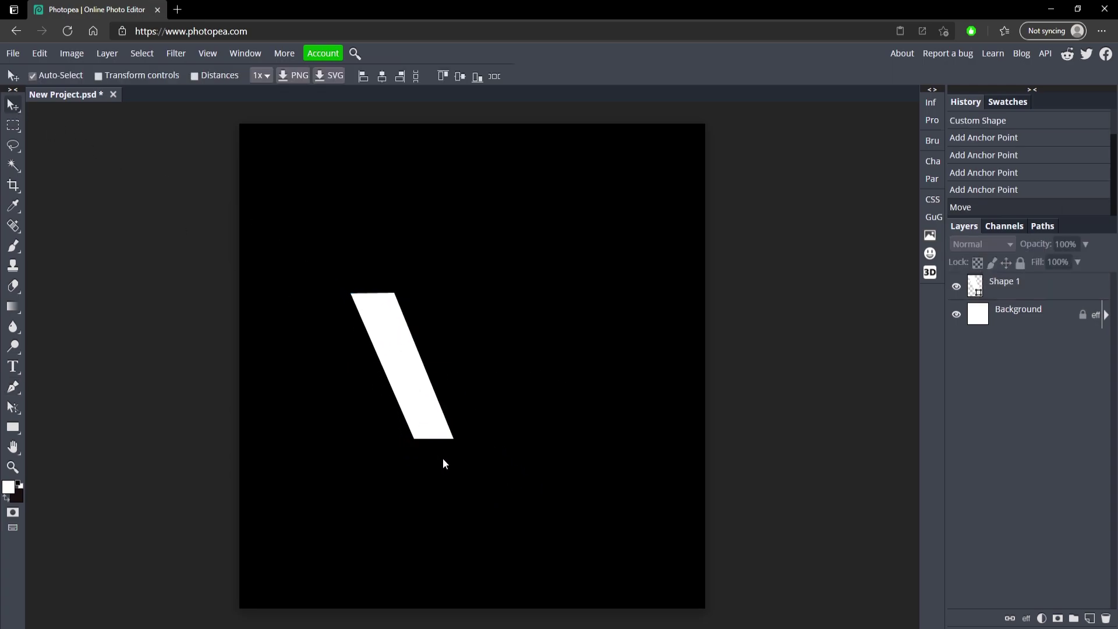
left_click(434, 437)
Free-transform the bar slightly taller and wider, then apply the transform
key("ctrl+t")
left_click_drag(400, 293, 400, 275)
left_click_drag(402, 319, 403, 326)
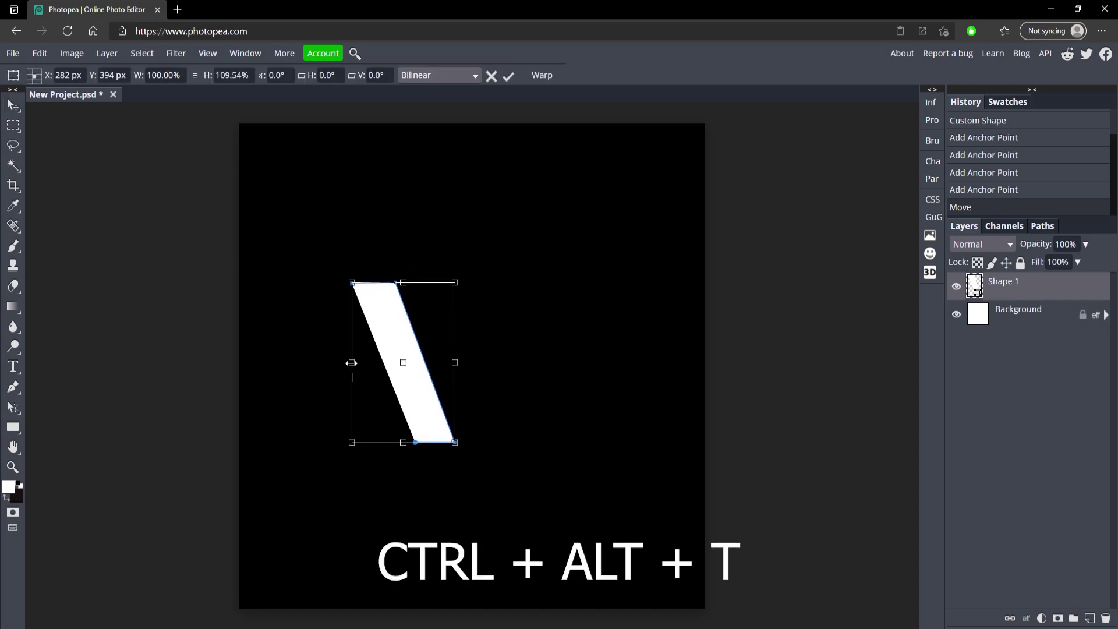
left_click_drag(352, 363, 345, 363)
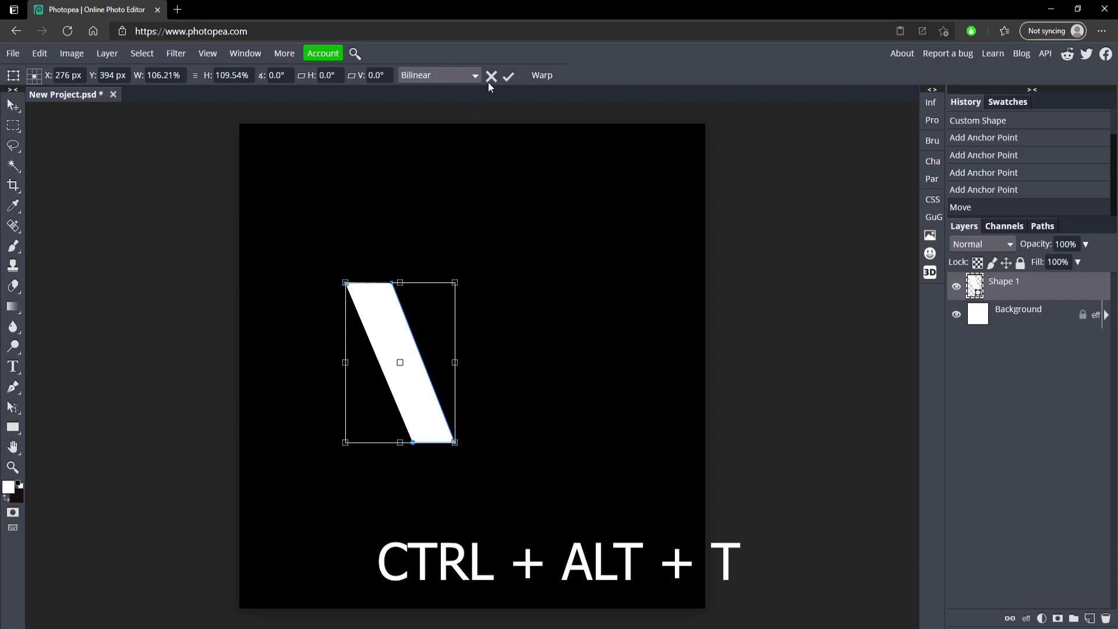
left_click(508, 76)
left_click(547, 389)
left_click(409, 392)
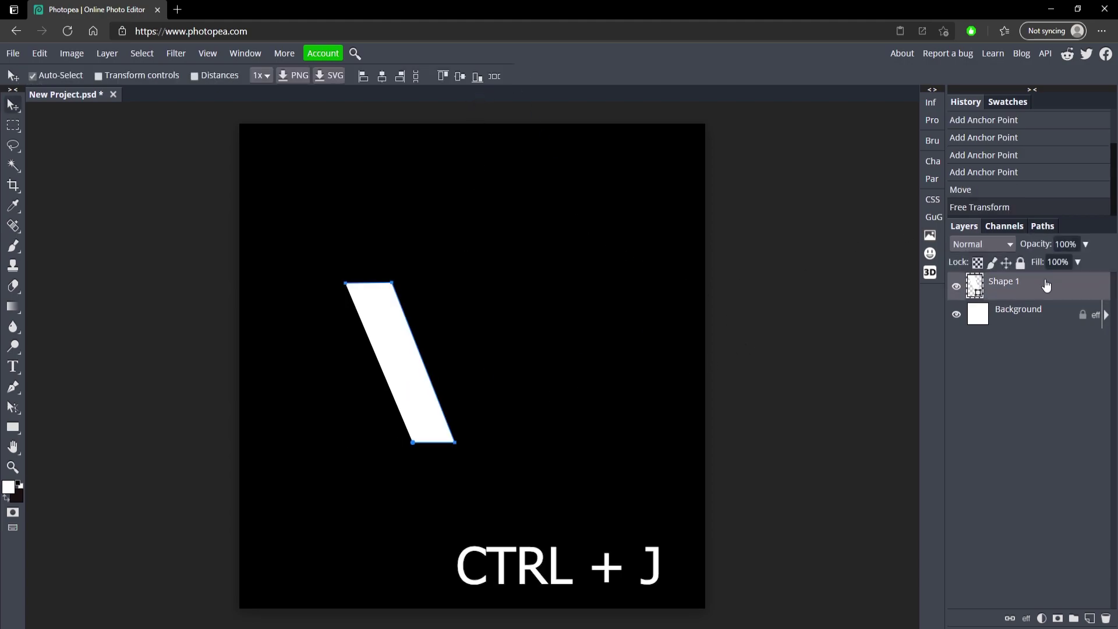
Duplicate the bar, flip the copy horizontally, and move it right to form a V
key("ctrl+j")
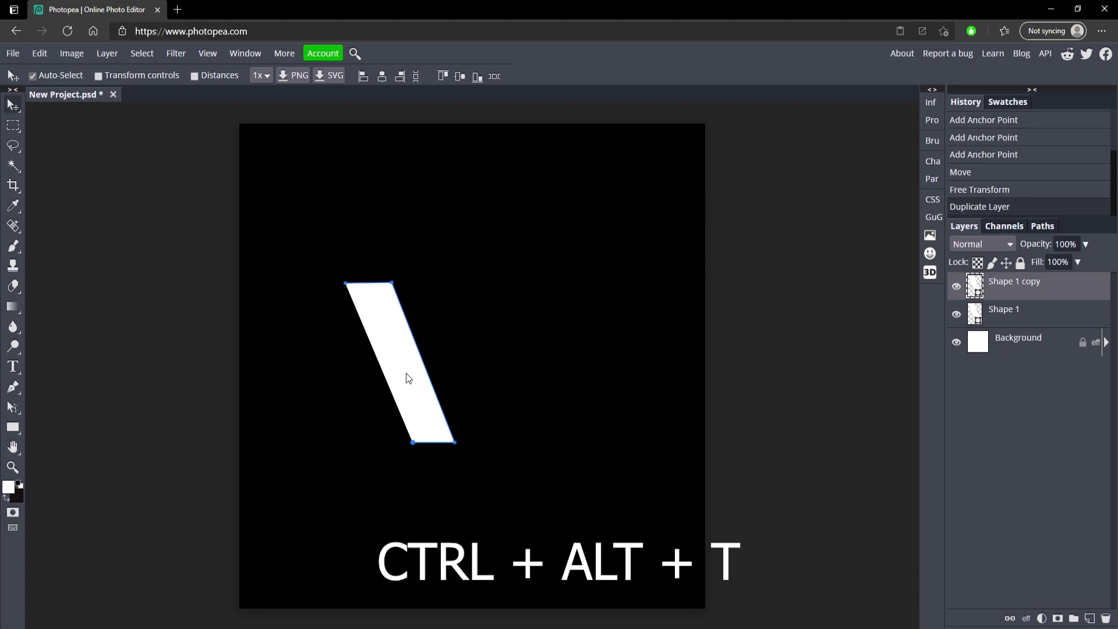
key("ctrl+alt+t")
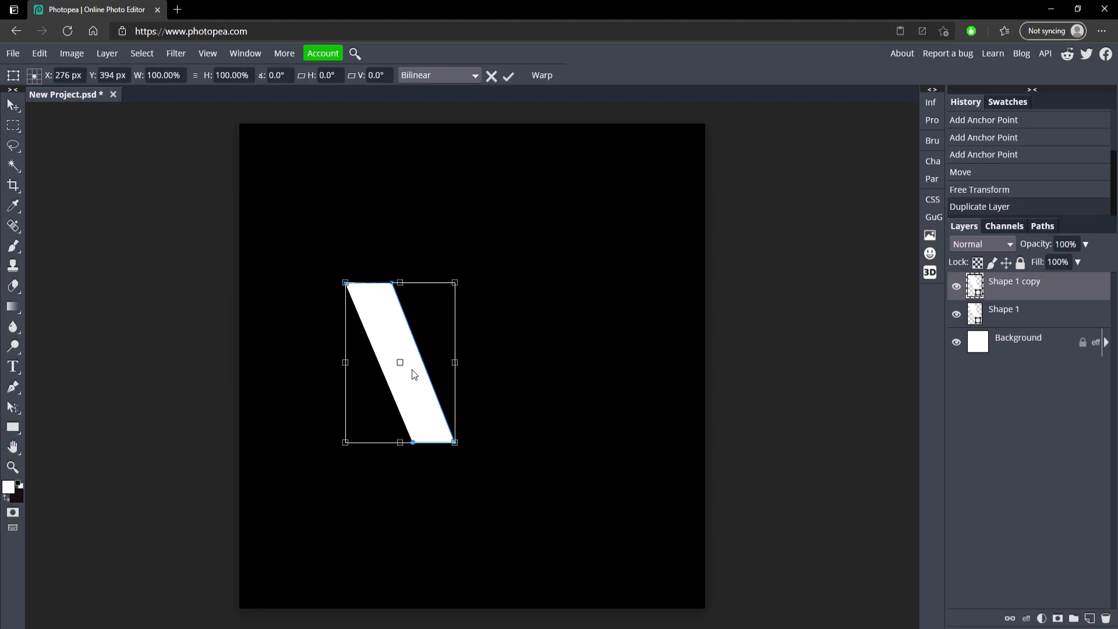
right_click(416, 397)
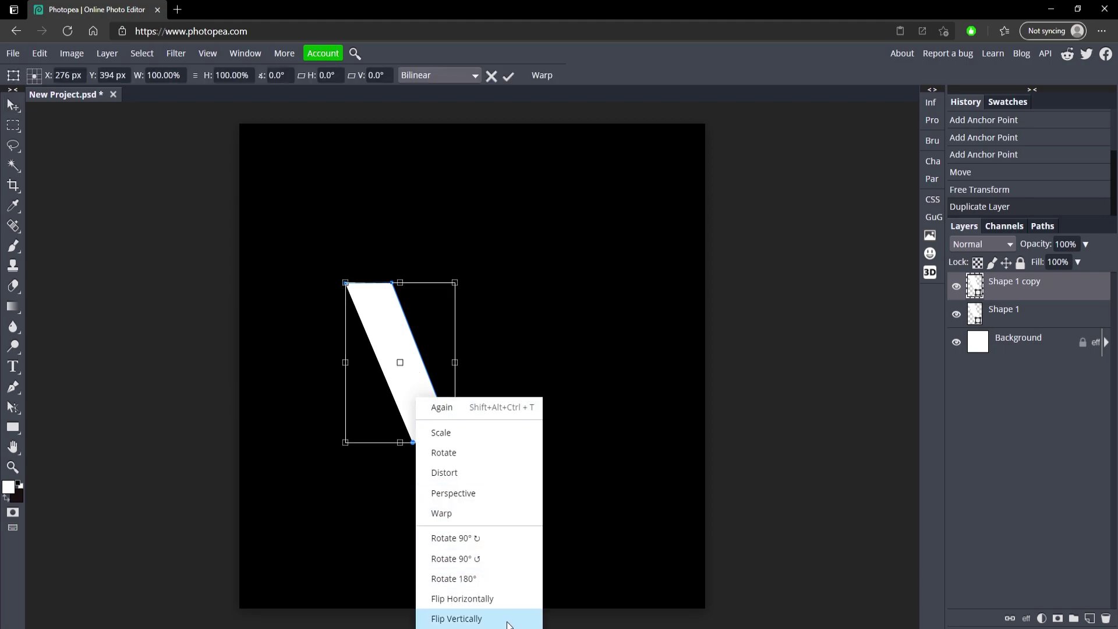
left_click(490, 604)
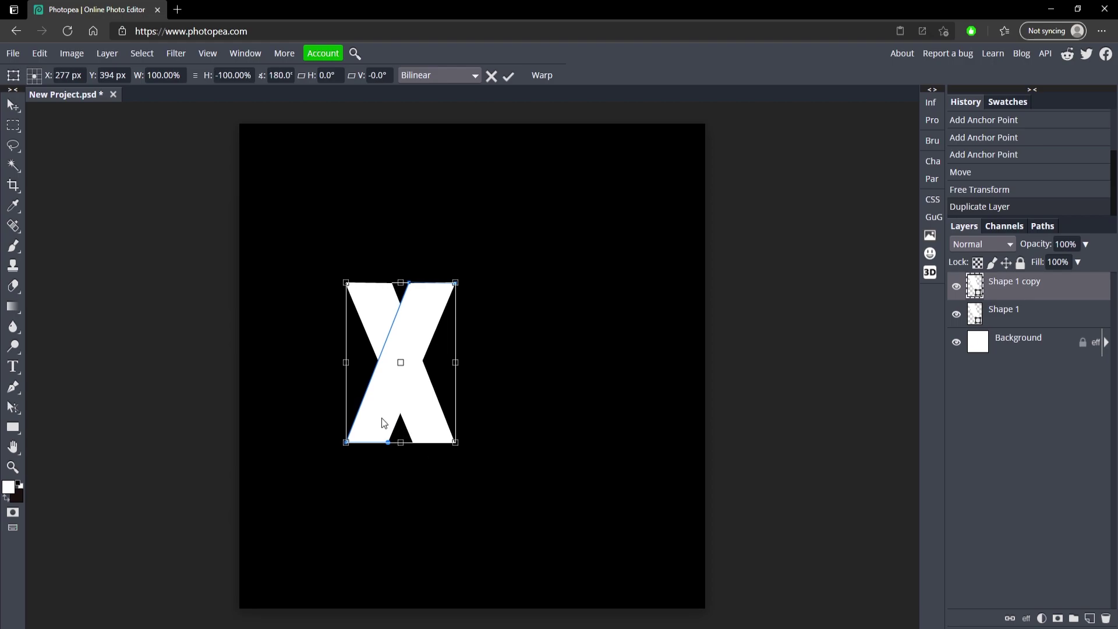
left_click_drag(384, 423, 491, 423)
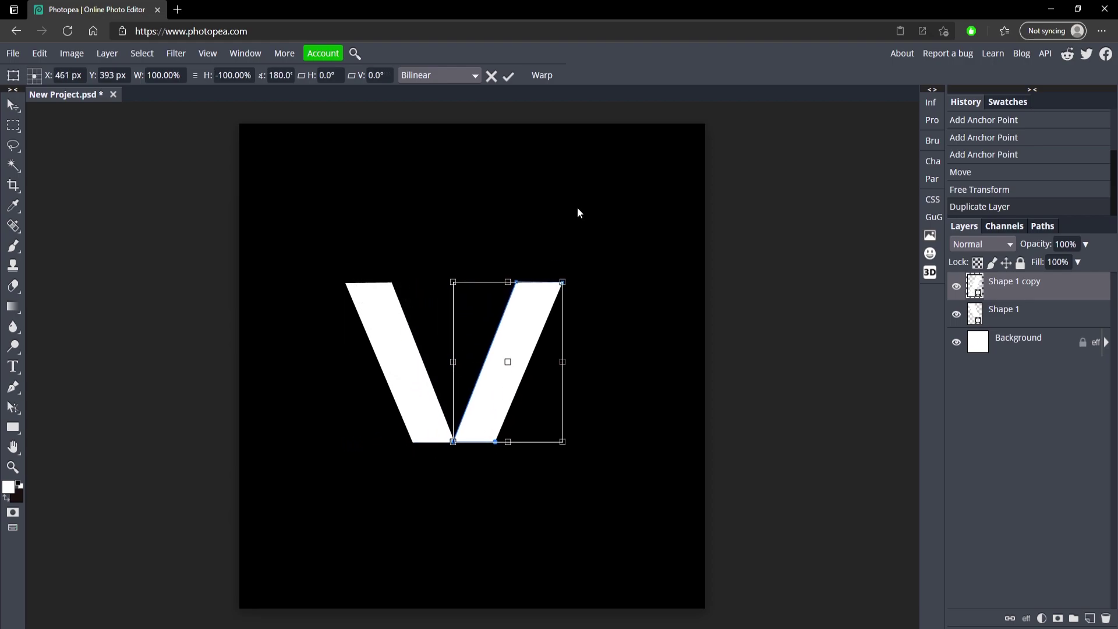
left_click(509, 77)
Nudge the right arm left to close the gap at the V's bottom
left_click(12, 467)
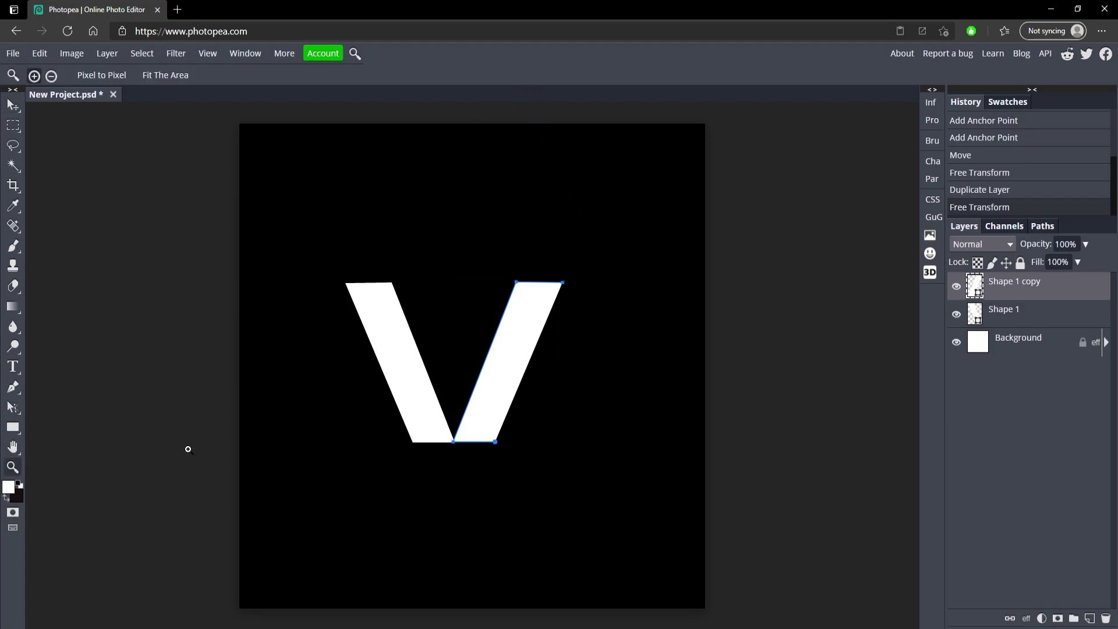
left_click(504, 416)
scroll(357, 429, "up", 3)
scroll(361, 424, "down", 2)
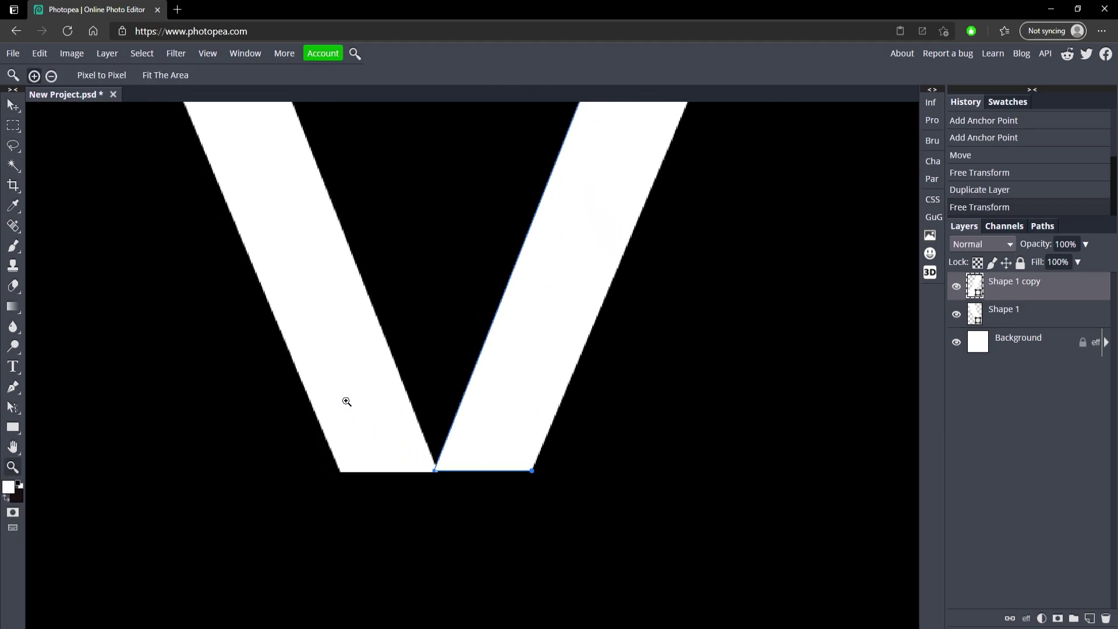
left_click(12, 107)
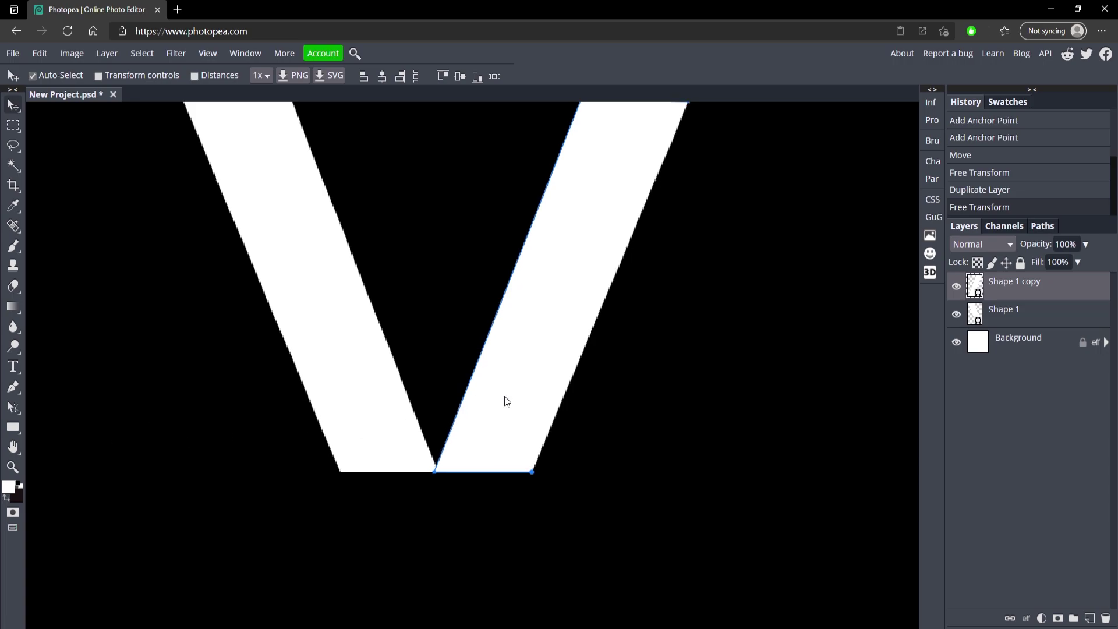
left_click_drag(504, 396, 500, 396)
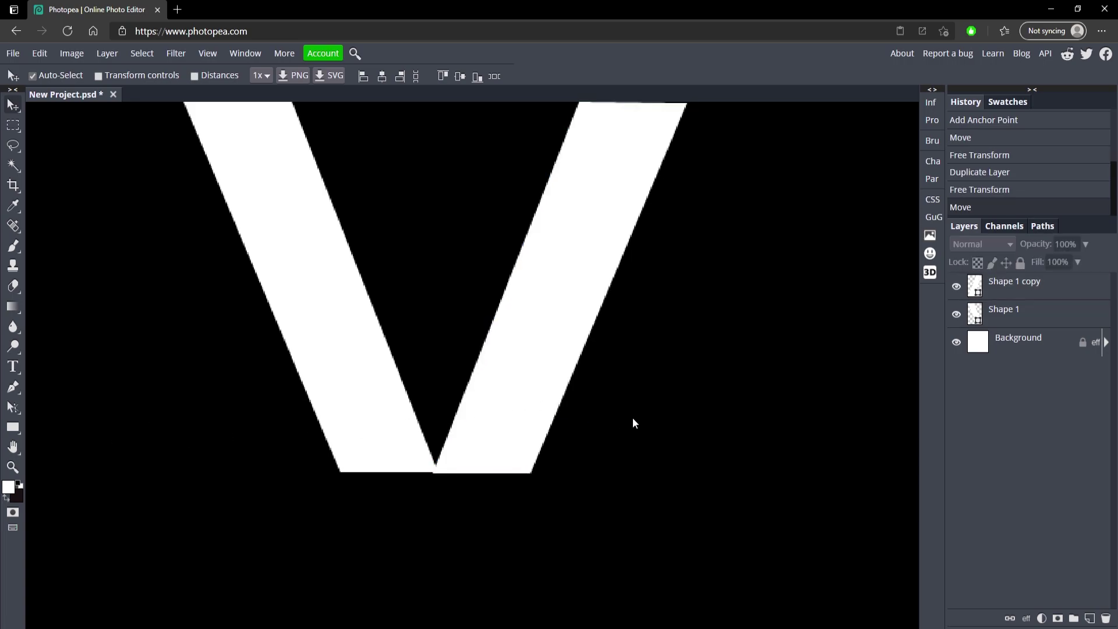
left_click(488, 436)
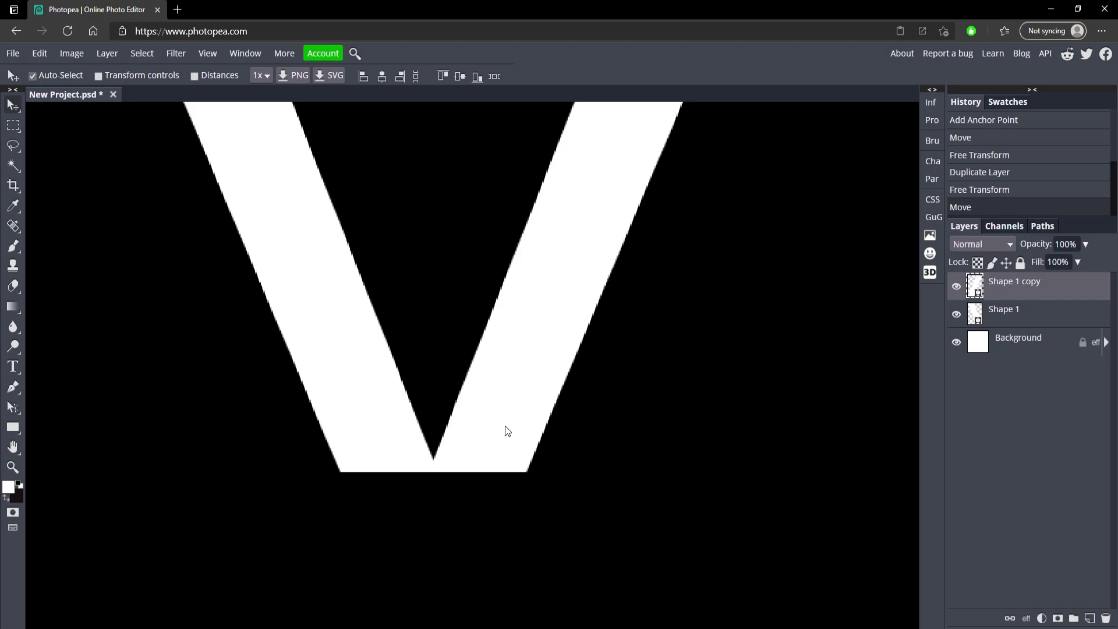
key("Left")
key("Left")
key("Left")
key("Left")
key("Left")
key("Left")
key("Left")
key("Left")
key("Left")
key("Left")
key("Left")
key("Left")
key("Left")
key("Left")
key("Left")
key("Left")
key("Left")
key("Left")
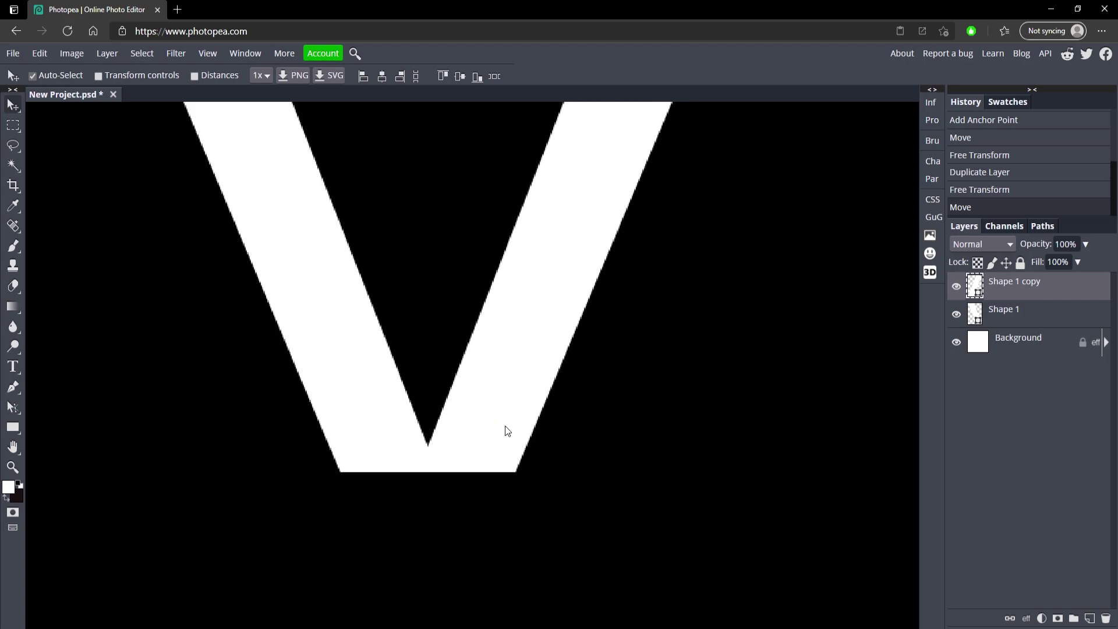
key("Left")
key("Left")
key("Left")
key("Left")
key("Left")
key("Left")
key("Left")
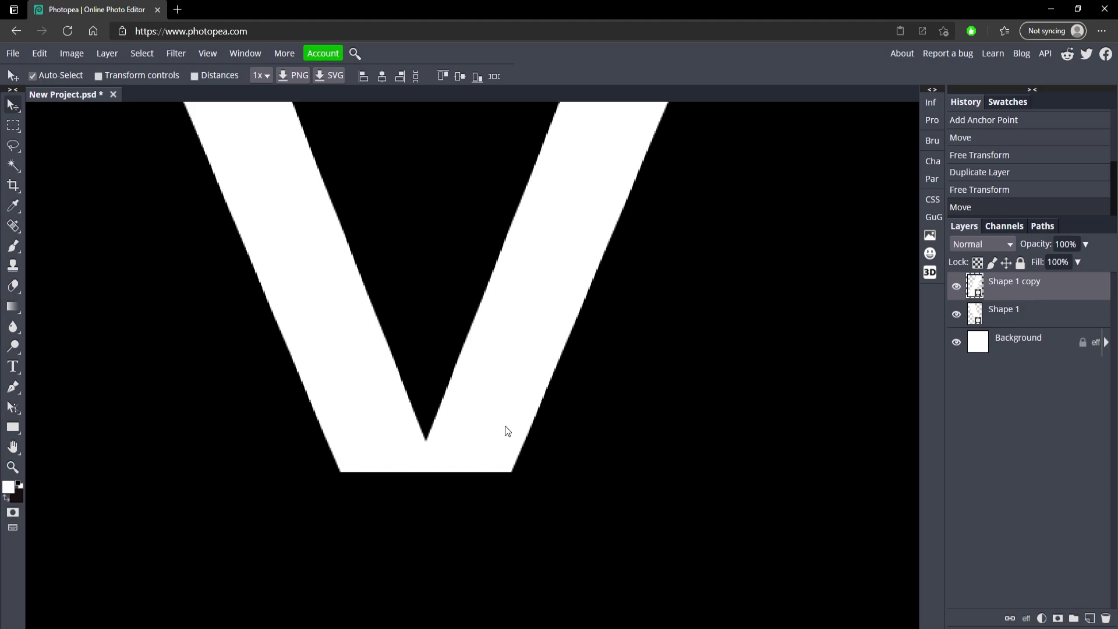
Combine the Shape 1 and Shape 1 copy layers into one smart object
left_click(12, 466)
scroll(117, 407, "down", 3)
scroll(137, 403, "up", 1)
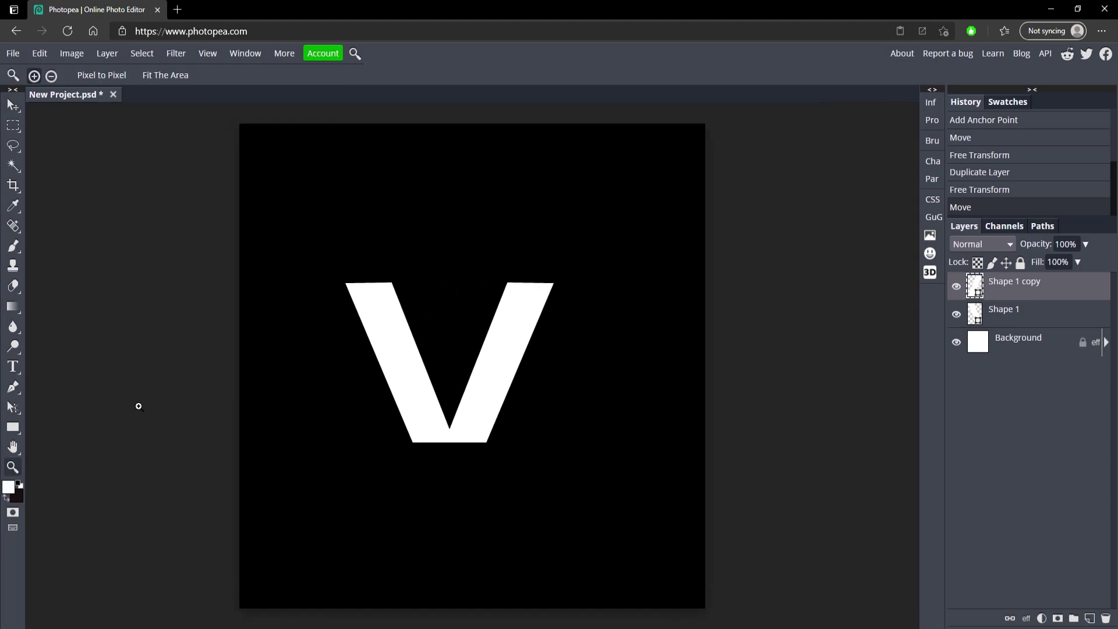
scroll(406, 336, "up", 1)
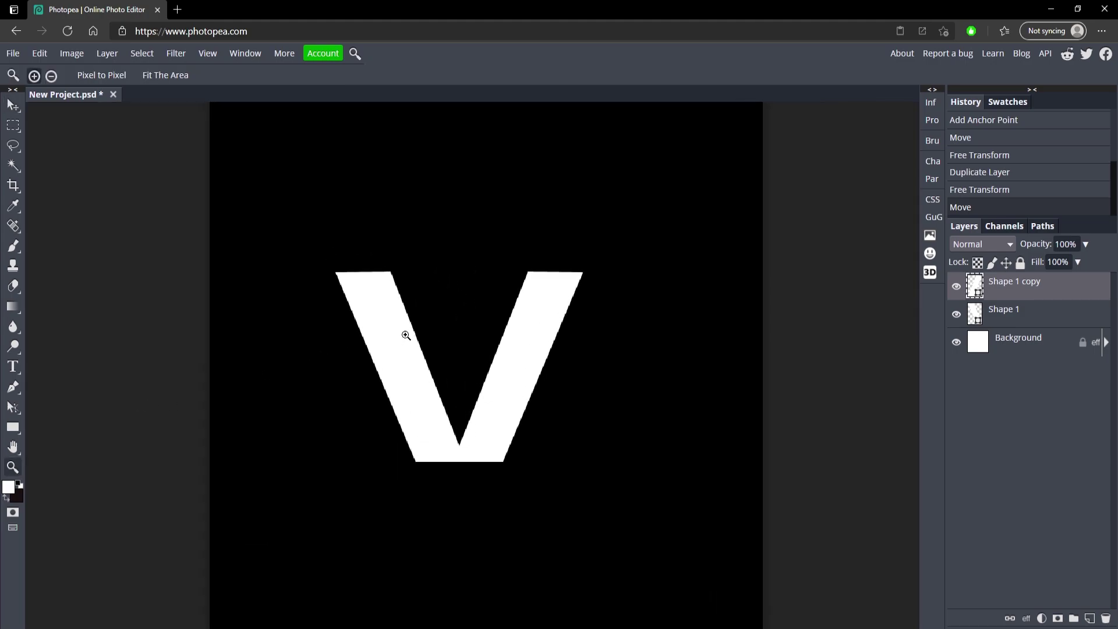
left_click(1025, 311)
left_click(956, 287)
left_click(956, 286)
left_click(1014, 294)
left_click(1042, 313, "shift")
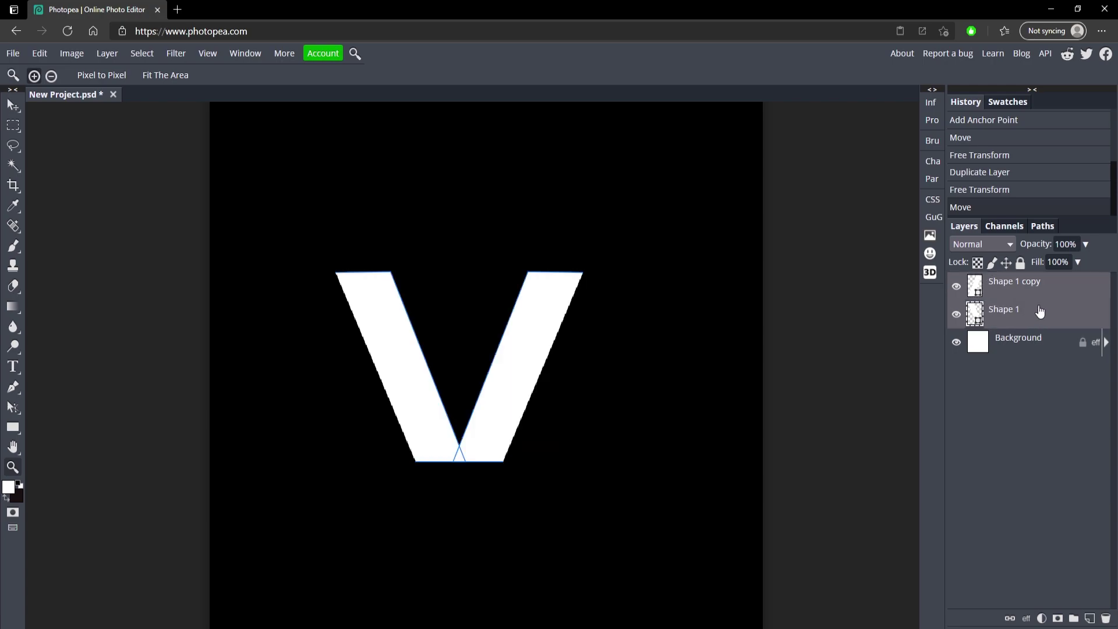
right_click(1054, 309)
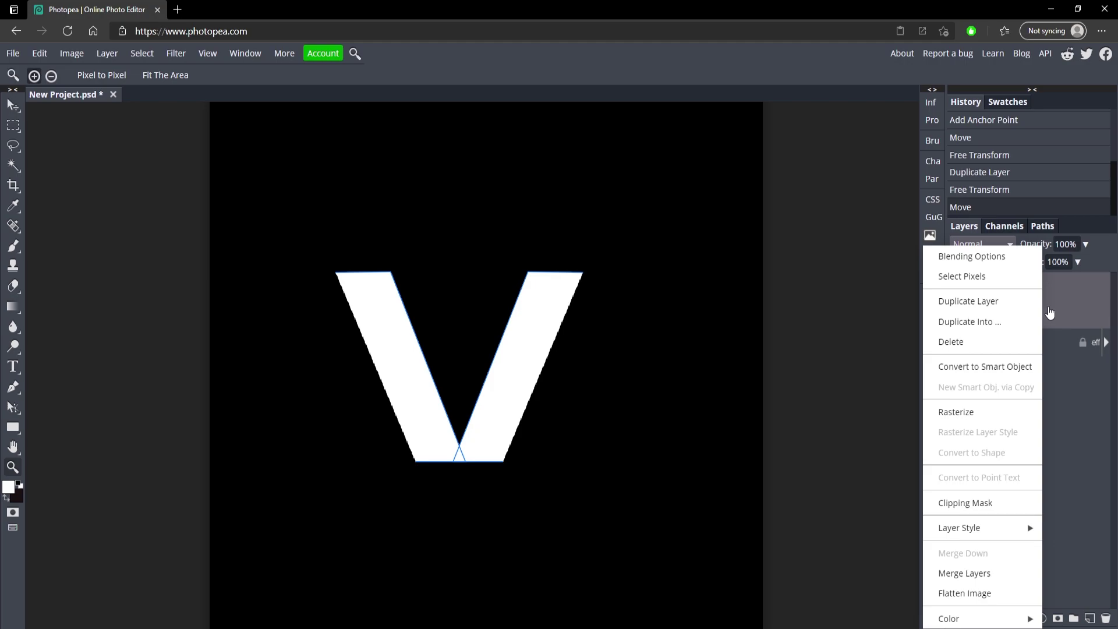
left_click(1005, 372)
Shift the V smart object slightly right and down on the canvas
left_click(957, 286)
left_click(957, 286)
left_click(6, 103)
left_click_drag(533, 343, 557, 342)
left_click(837, 305)
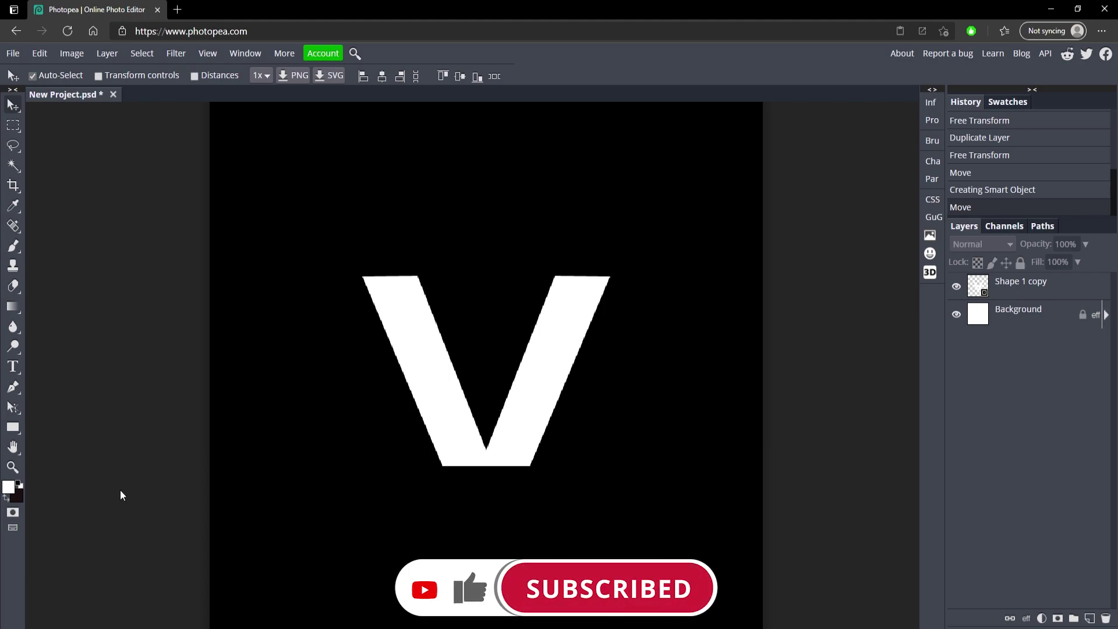
Draw a three-point Pen triangle filling the V's inner notch, leaving thin inner white lines
left_click(13, 467)
left_click(432, 313)
left_click(554, 322)
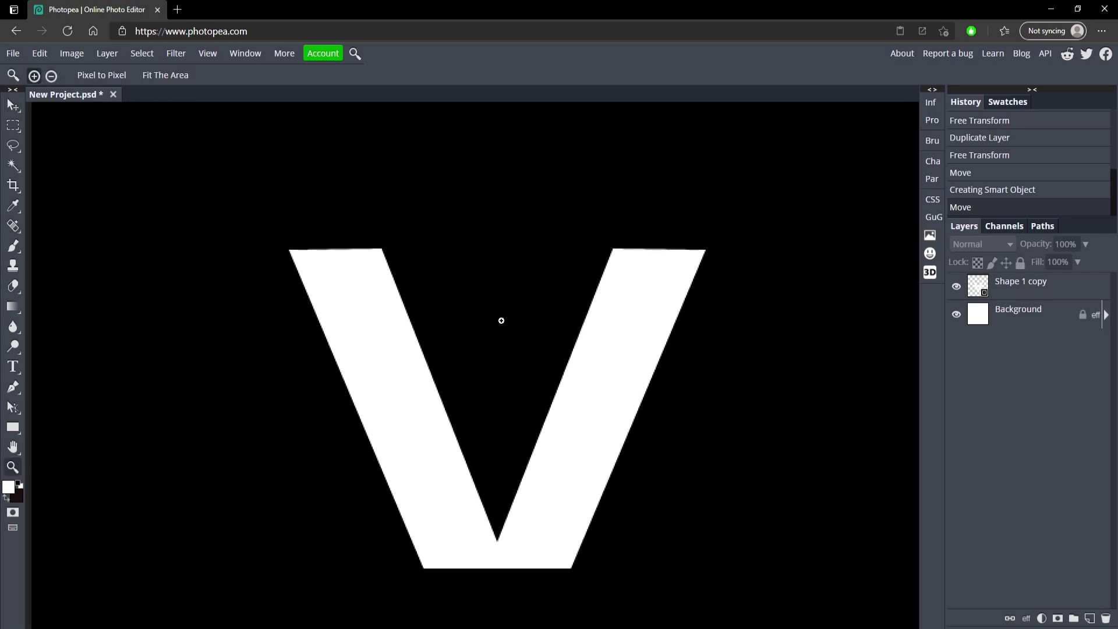
left_click(13, 387)
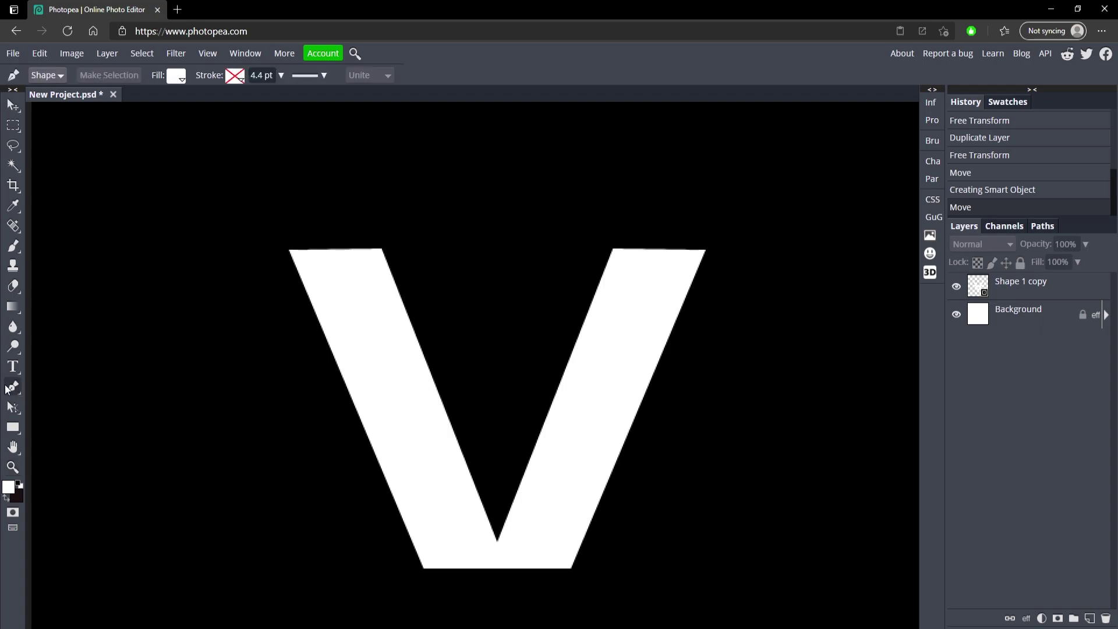
left_click(387, 248)
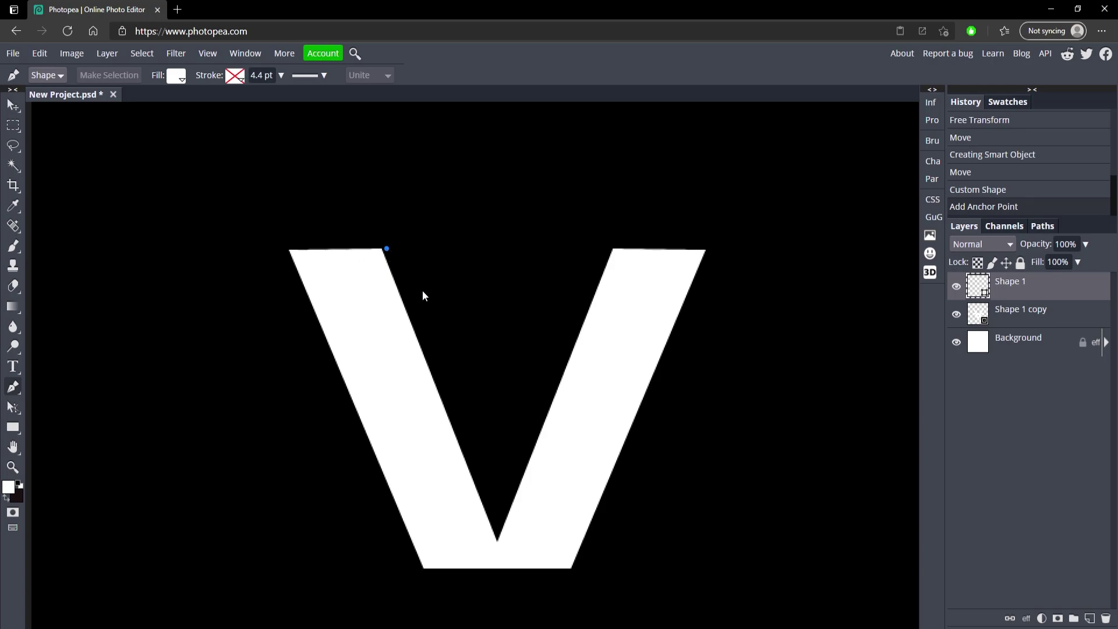
left_click(497, 532)
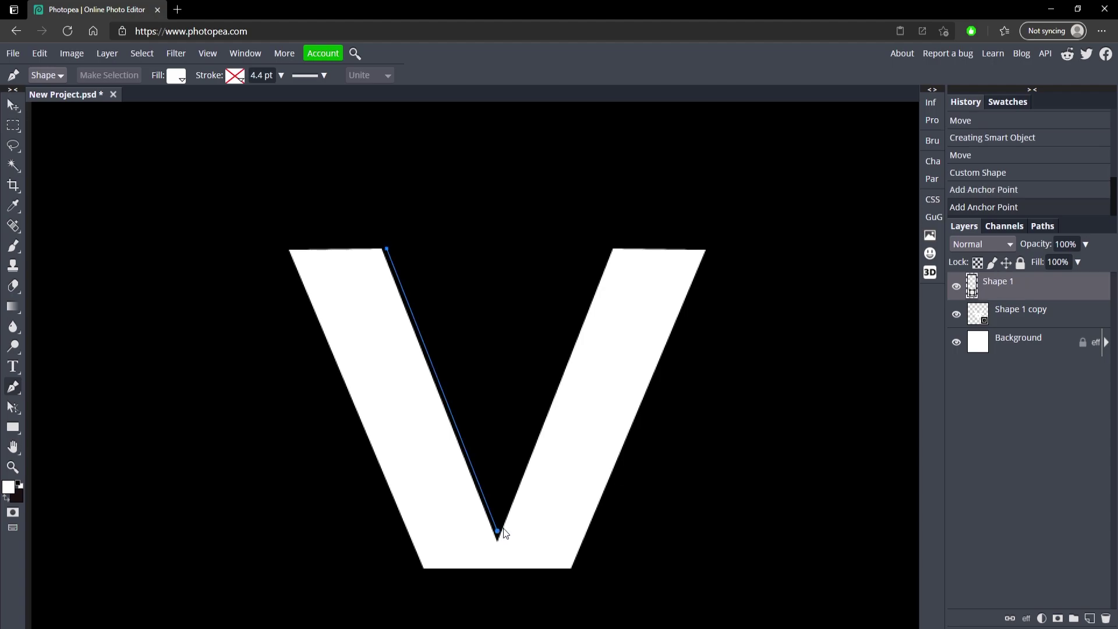
left_click(609, 252)
key("ctrl+z")
left_click(608, 250)
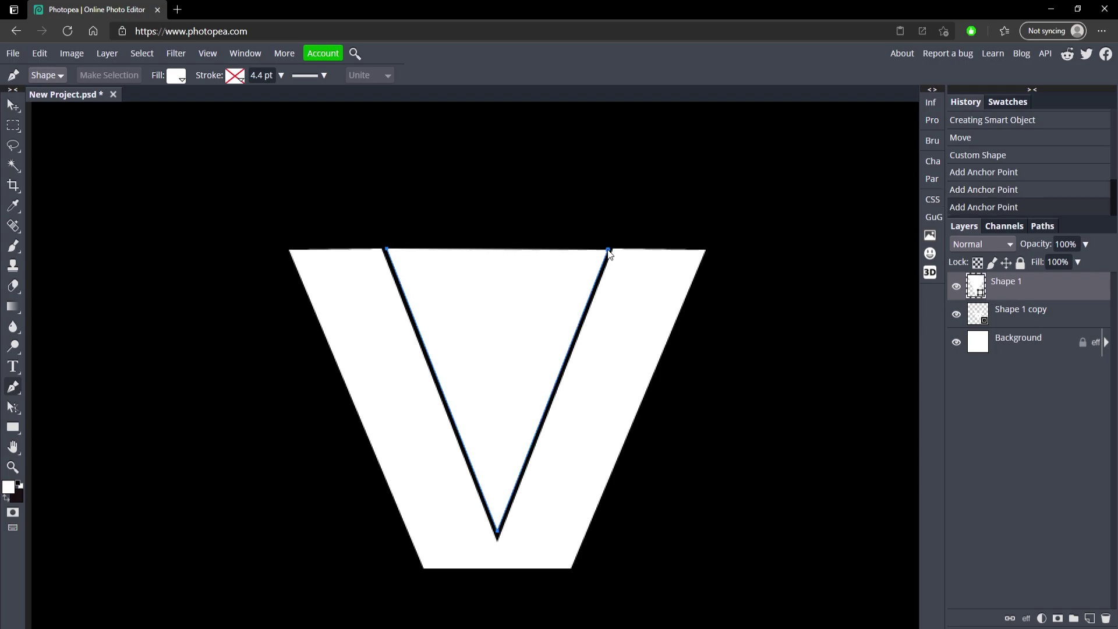
left_click(498, 520)
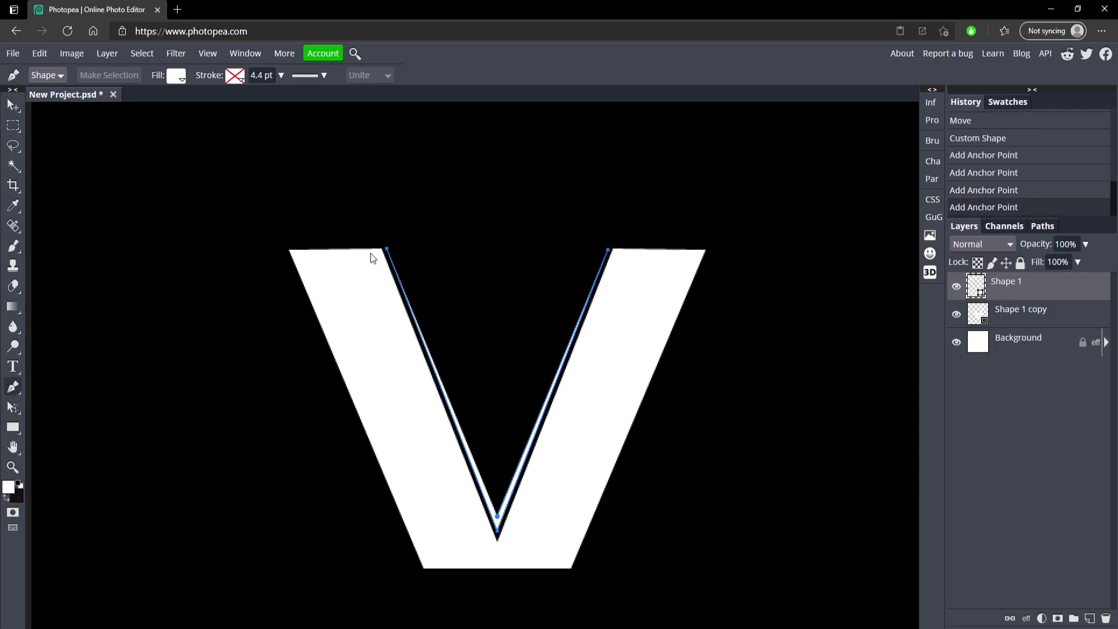
left_click(13, 105)
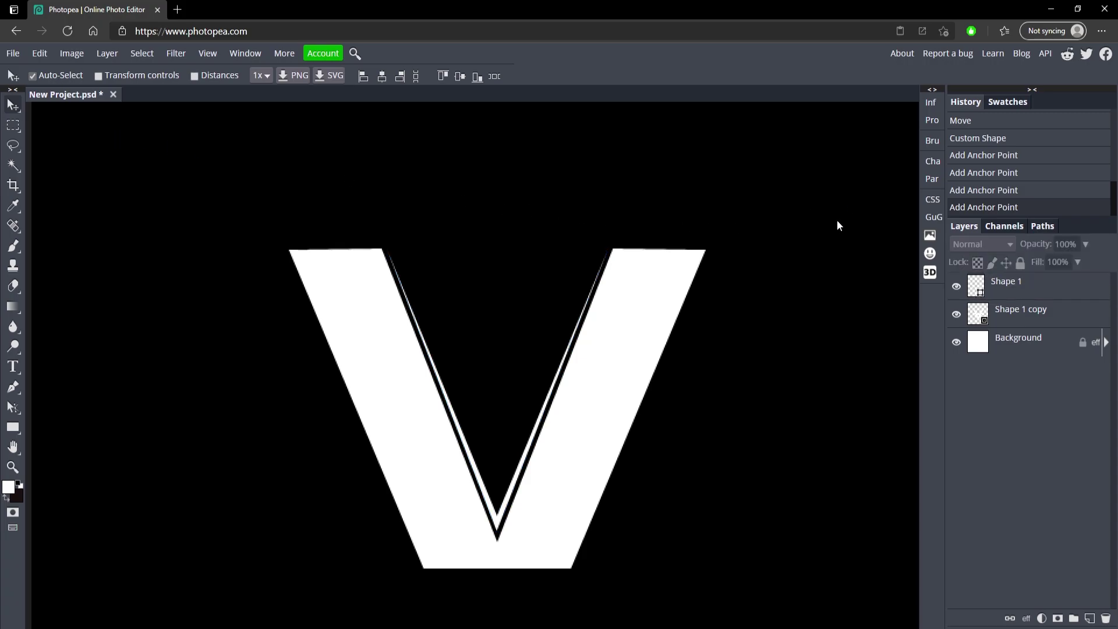
Nudge the inner V shape sideways within the notch, then zoom back out
left_click(12, 467)
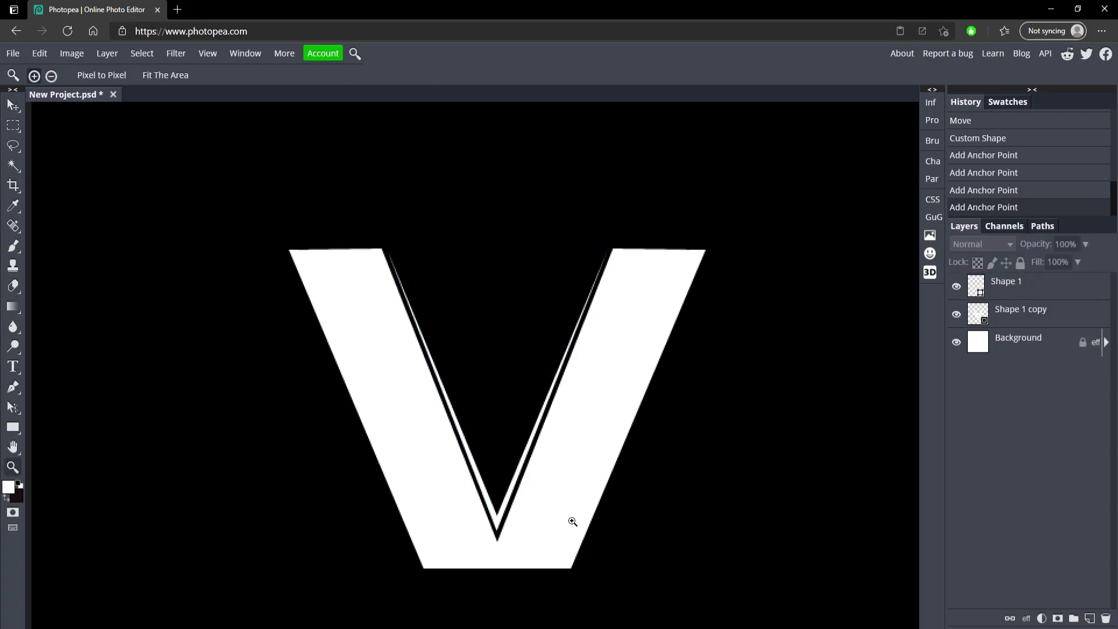
left_click(574, 524)
left_click(481, 554)
key("v")
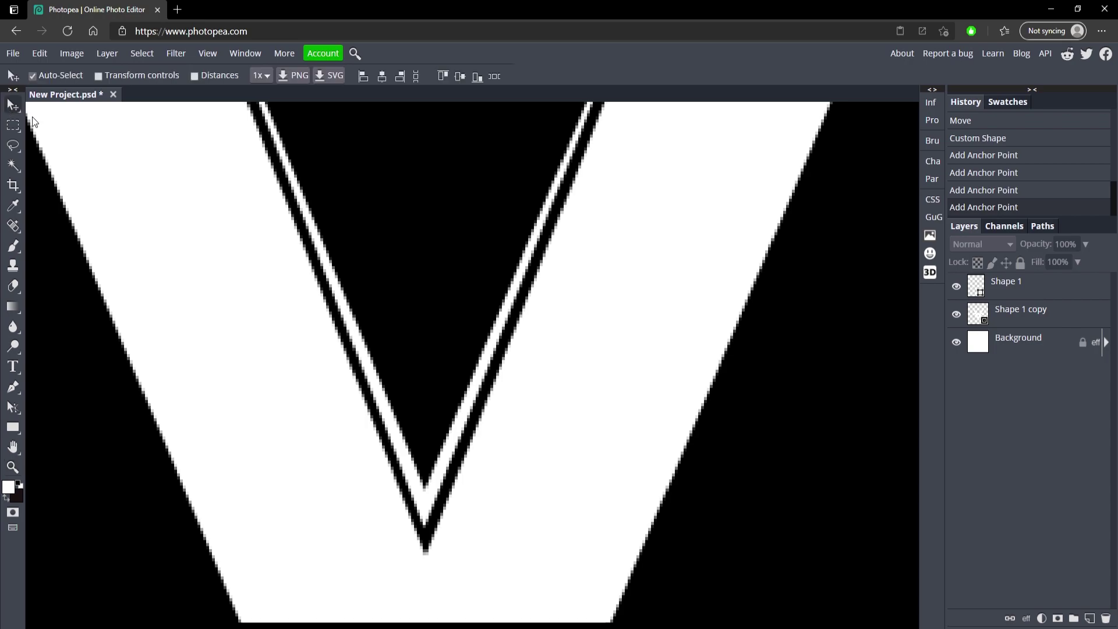
left_click_drag(424, 505, 452, 505)
left_click(537, 491)
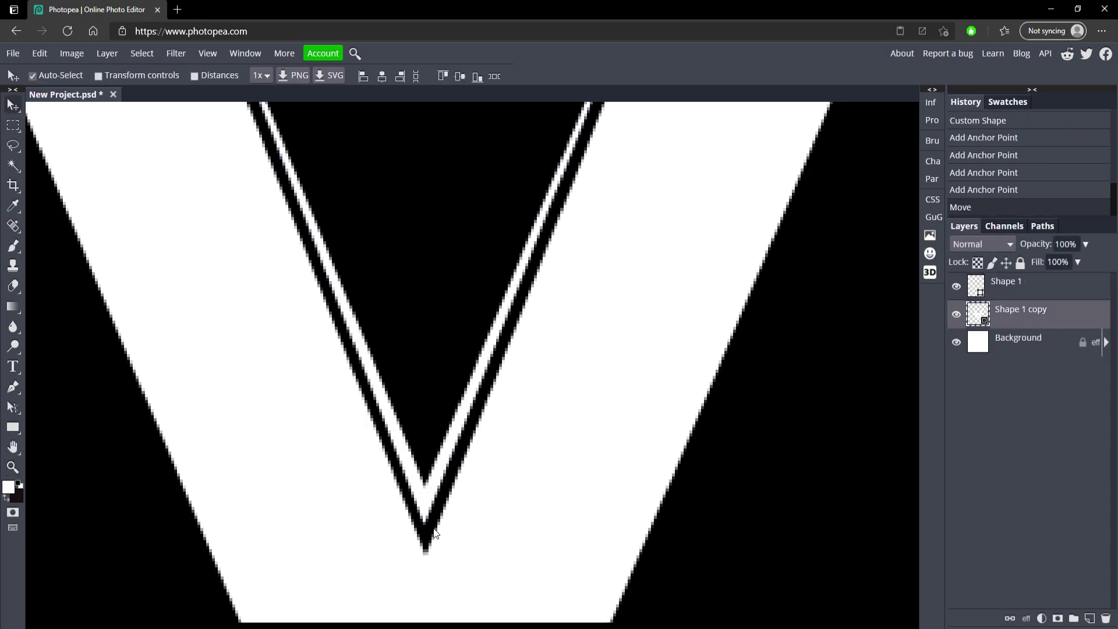
left_click(14, 466)
scroll(233, 402, "down", 5)
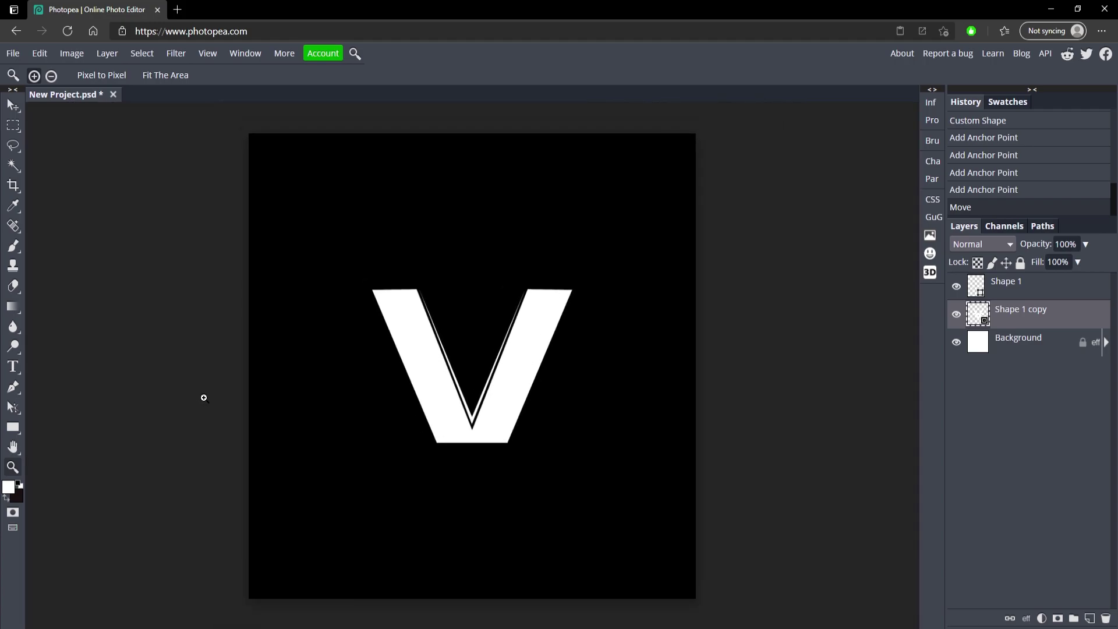
scroll(410, 312, "up", 4)
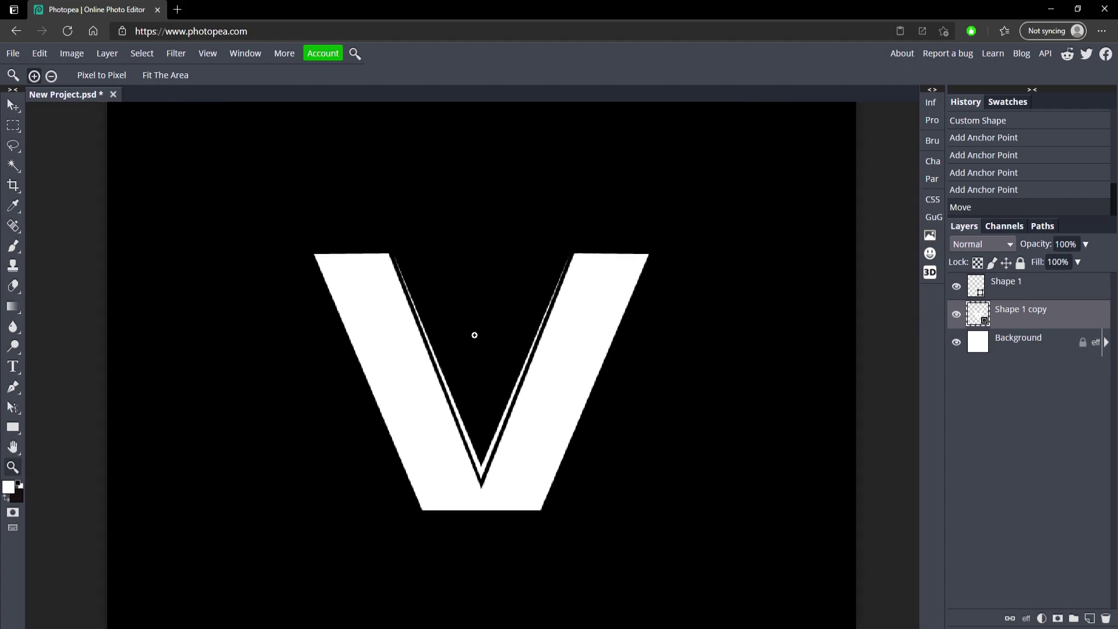
scroll(436, 420, "up", 1)
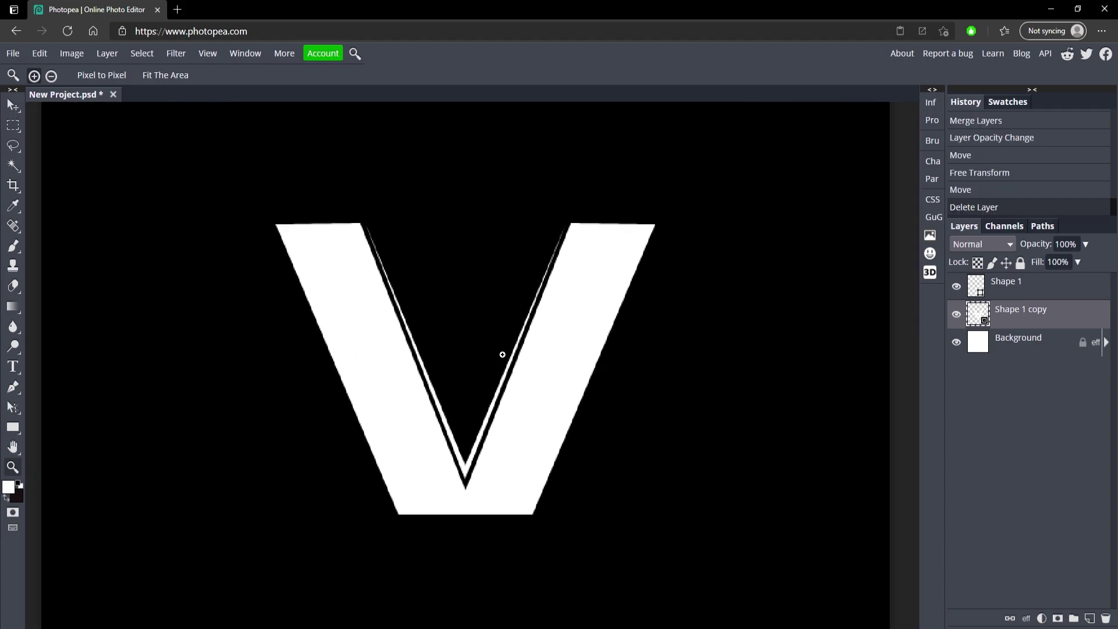
Set the Pen tool's shape fill to a custom grey colour
left_click(12, 388)
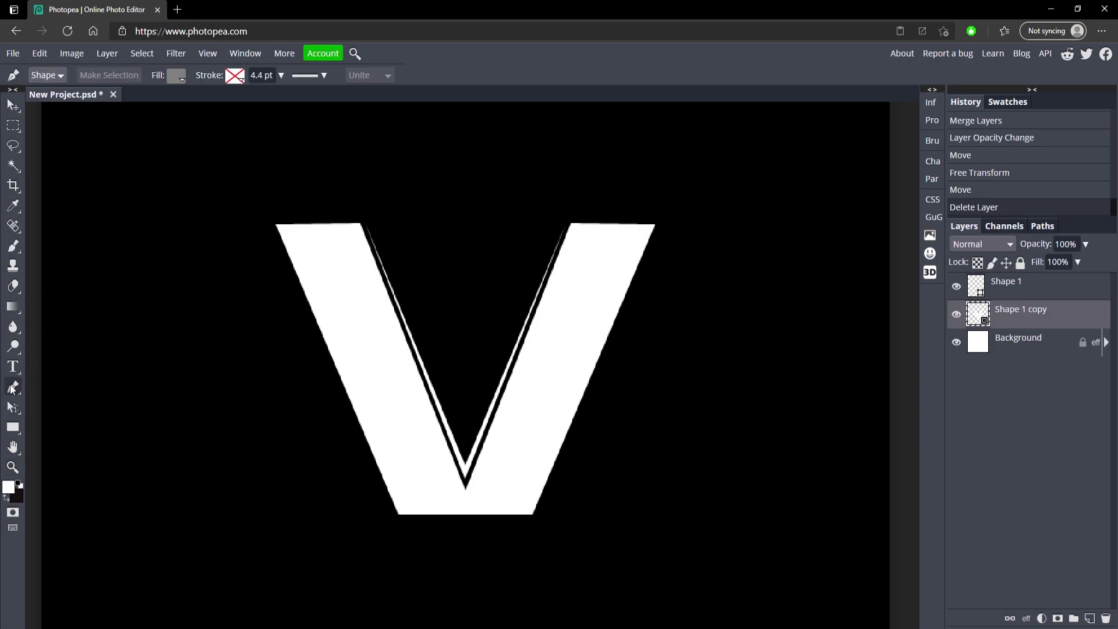
left_click(176, 76)
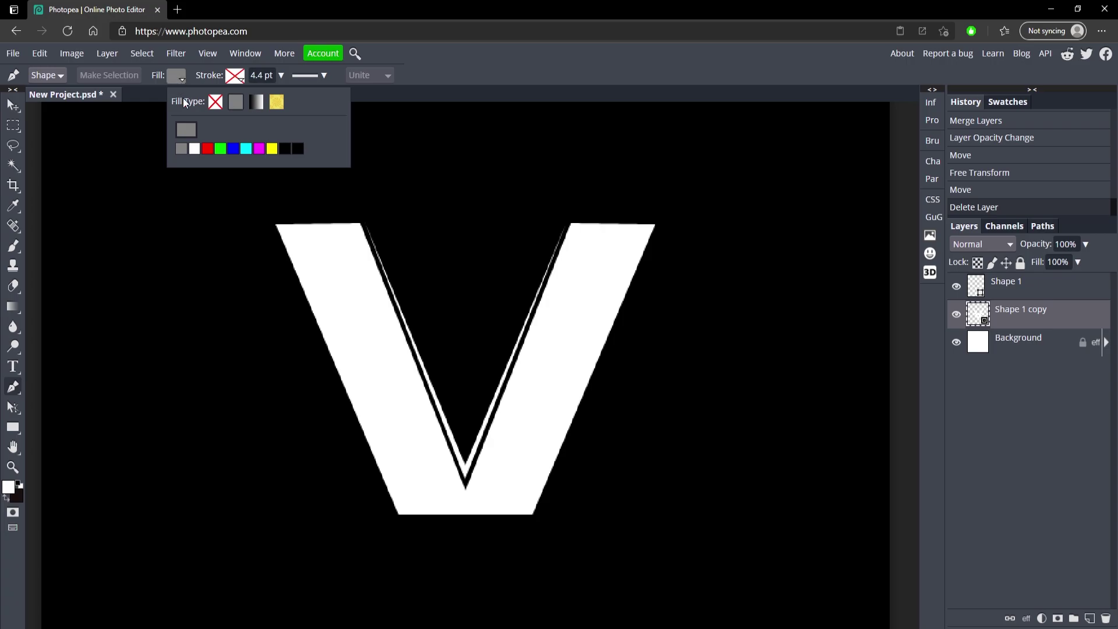
left_click(185, 129)
left_click(399, 155)
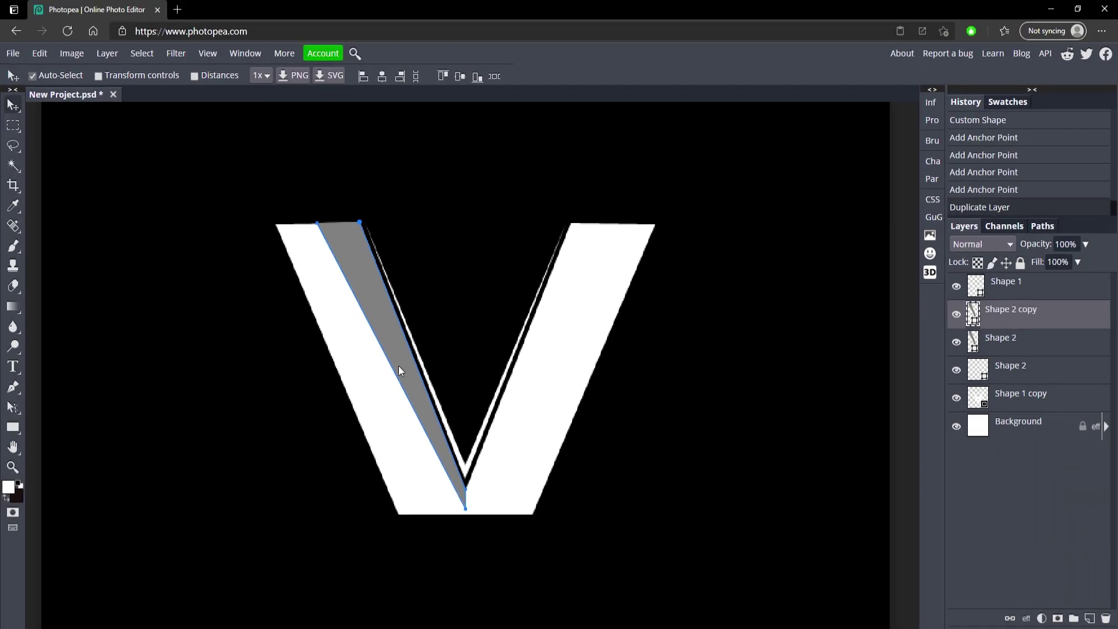
Flip the duplicated grey strip horizontally and place it along the V's right arm
key("ctrl+alt+t")
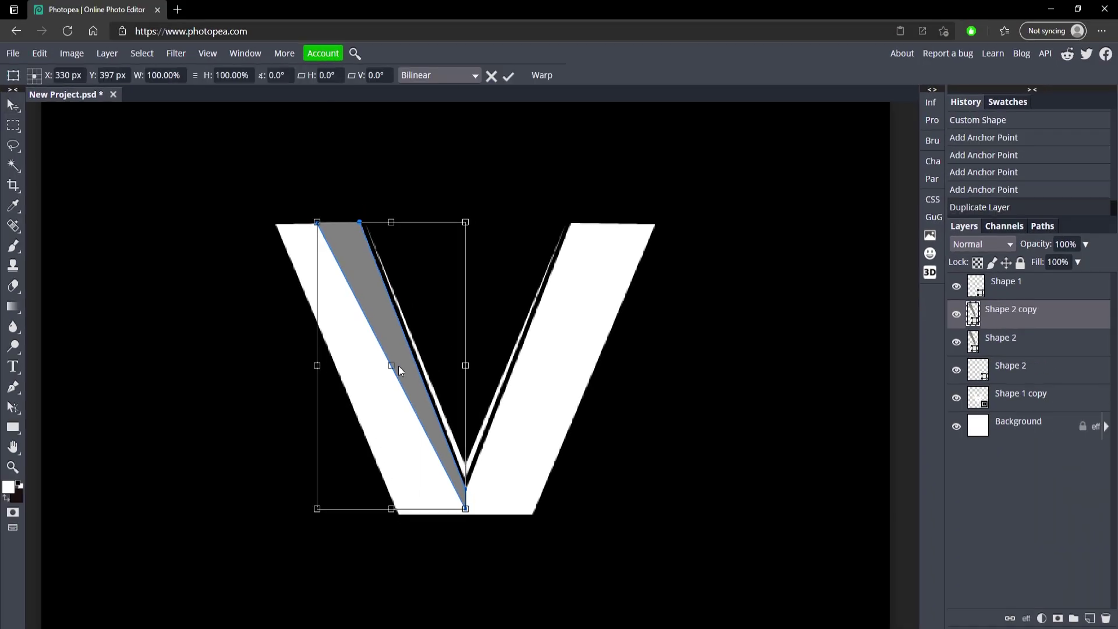
right_click(382, 312)
left_click(463, 505)
left_click_drag(464, 413, 526, 399)
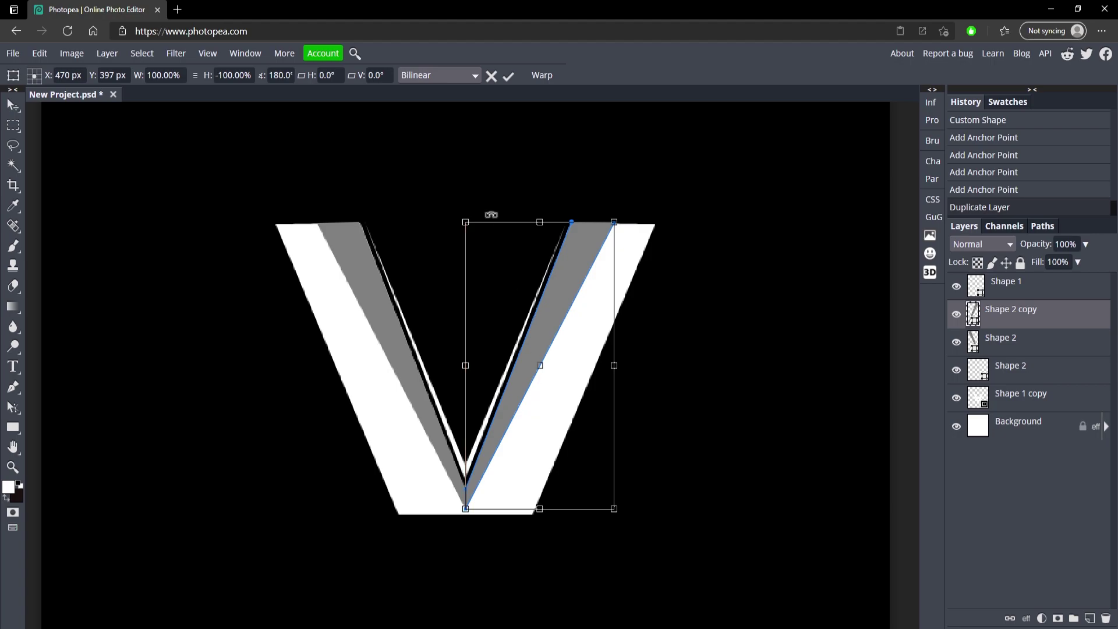
left_click(509, 76)
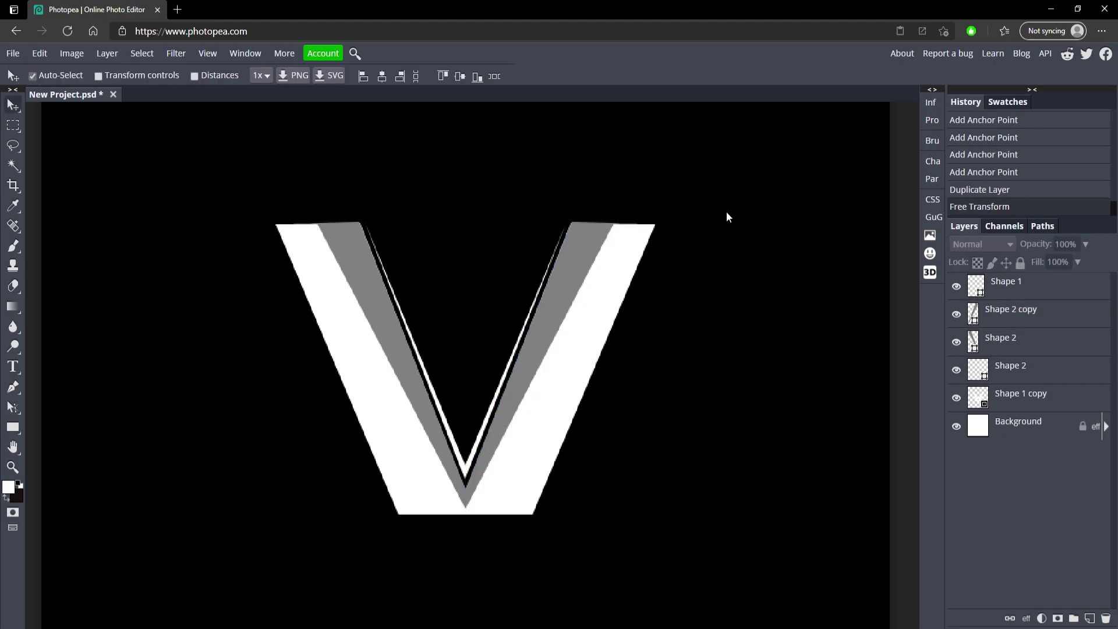
Merge Shape 2 copy and Shape 2 into one layer and lower its opacity to 27%
left_click(1018, 322)
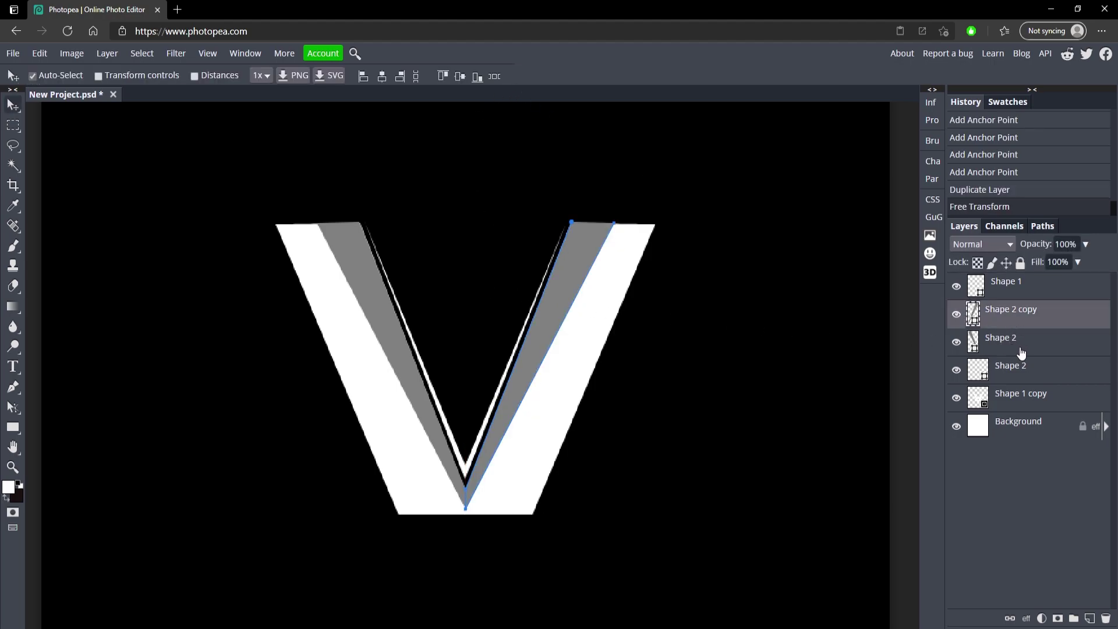
left_click(1017, 349, "shift")
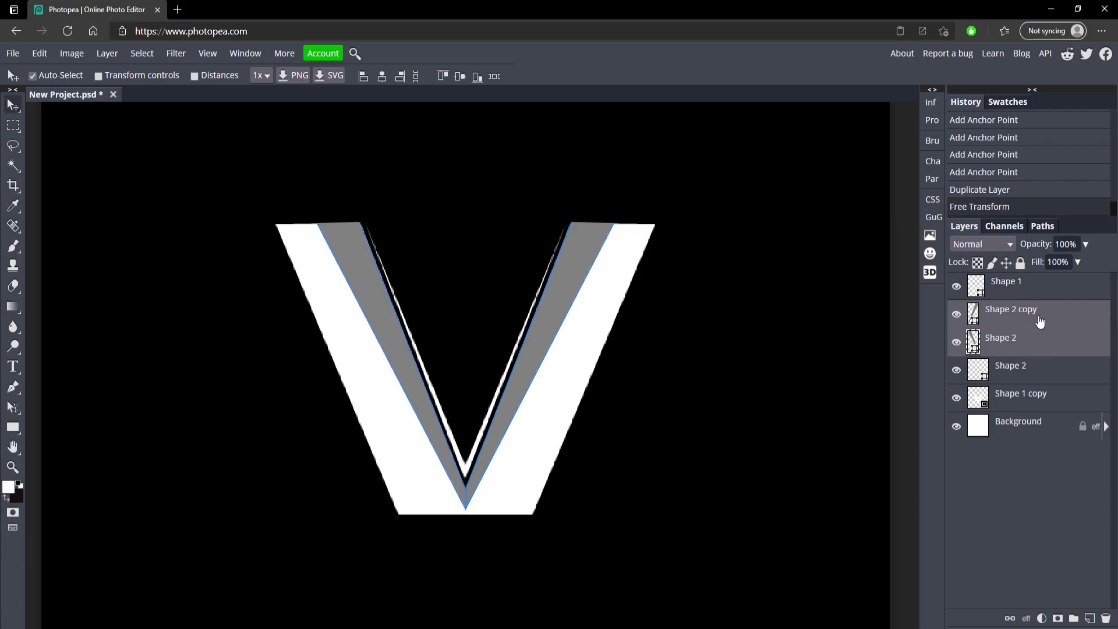
right_click(1039, 322)
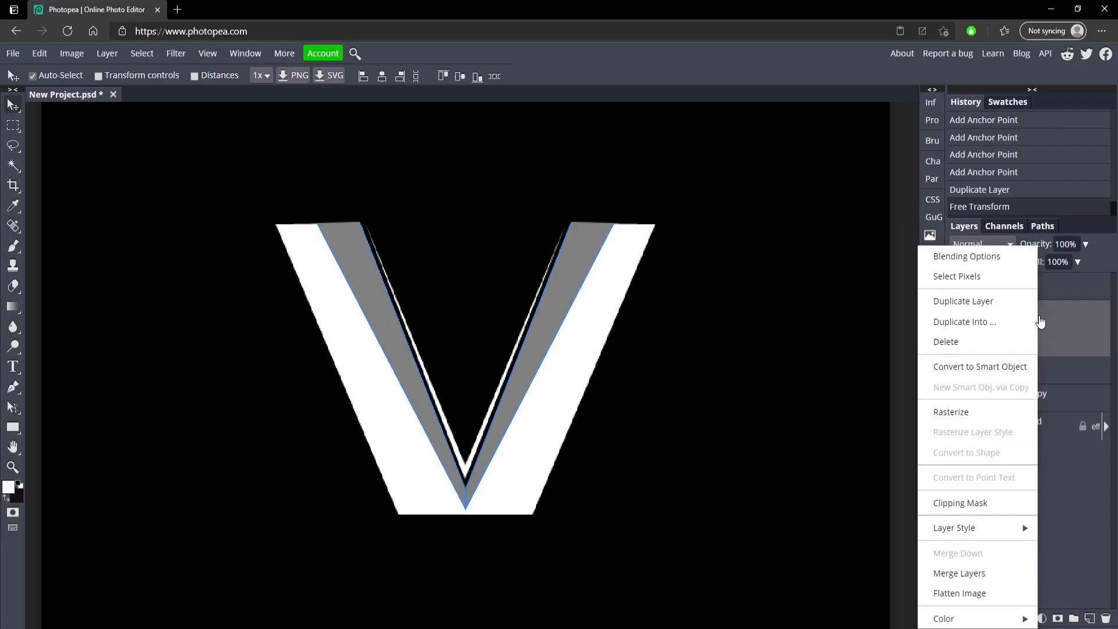
left_click(988, 573)
left_click(1086, 244)
left_click_drag(1089, 263, 1042, 268)
Select the merged Shape 2 layer and zoom in on the V
left_click(1029, 349)
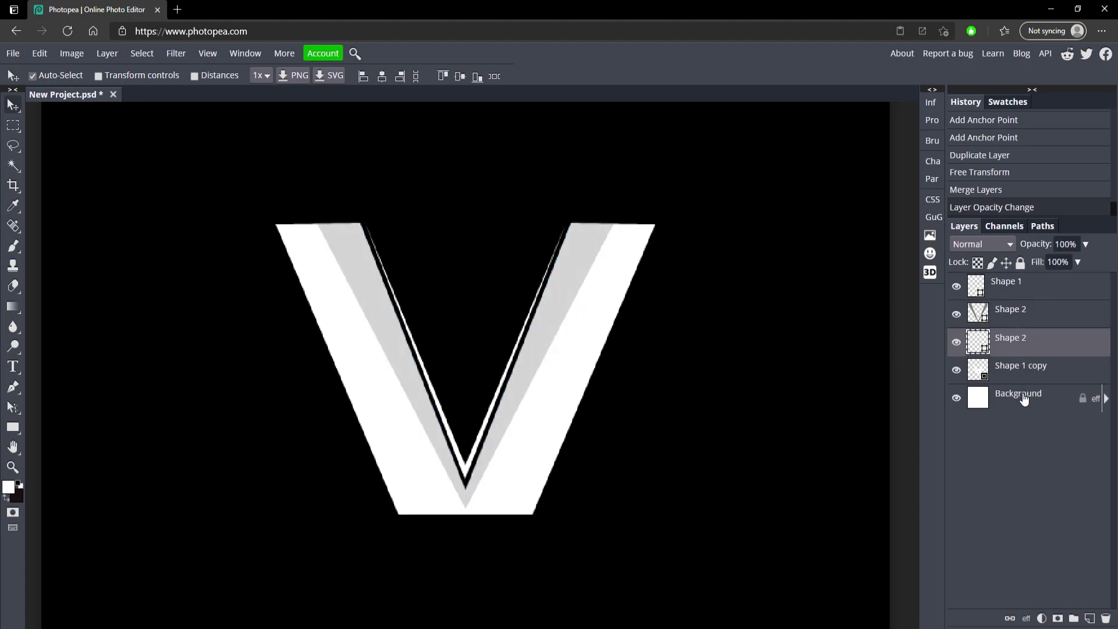
key("z")
scroll(237, 427, "up", 3)
scroll(417, 260, "up", 2)
scroll(443, 358, "down", 4)
scroll(451, 366, "up", 1)
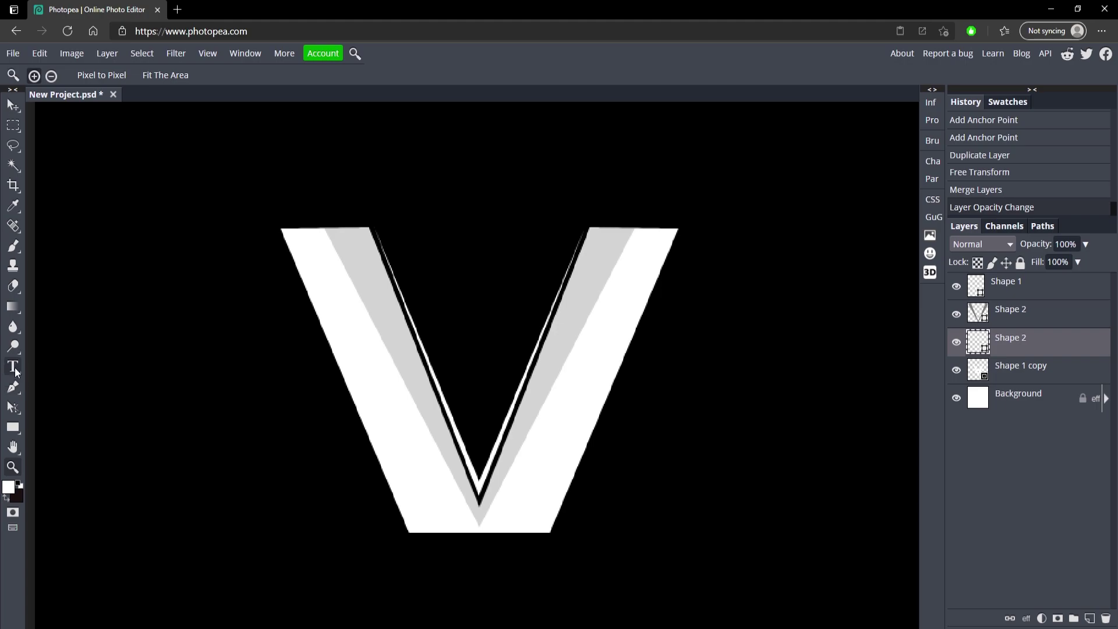
scroll(521, 368, "down", 1)
scroll(520, 368, "down", 2)
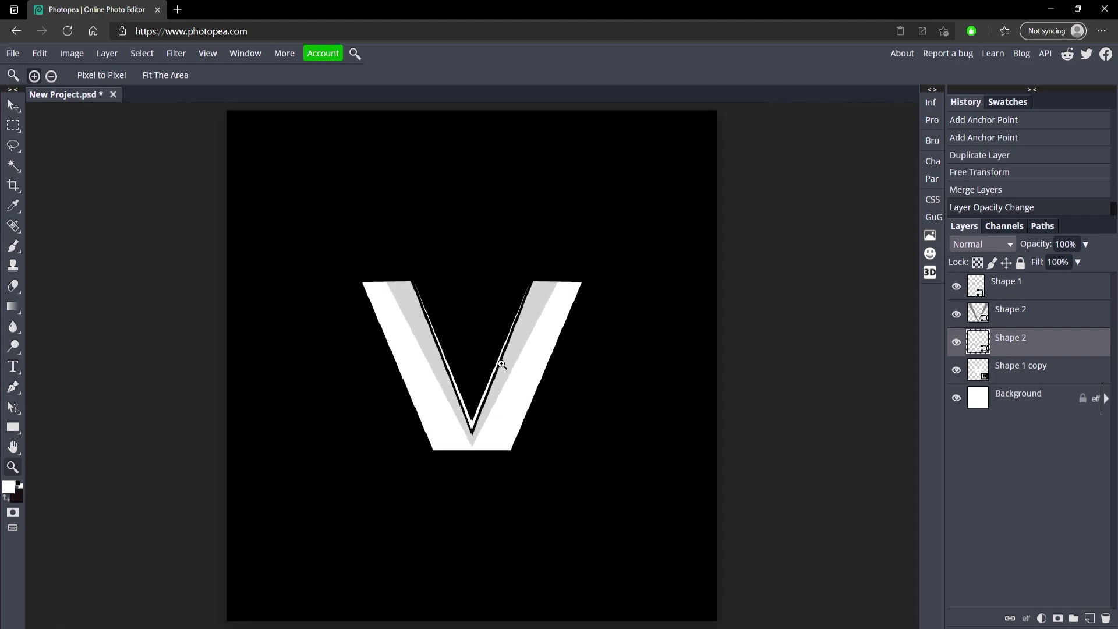
scroll(472, 381, "up", 1)
scroll(428, 366, "up", 2)
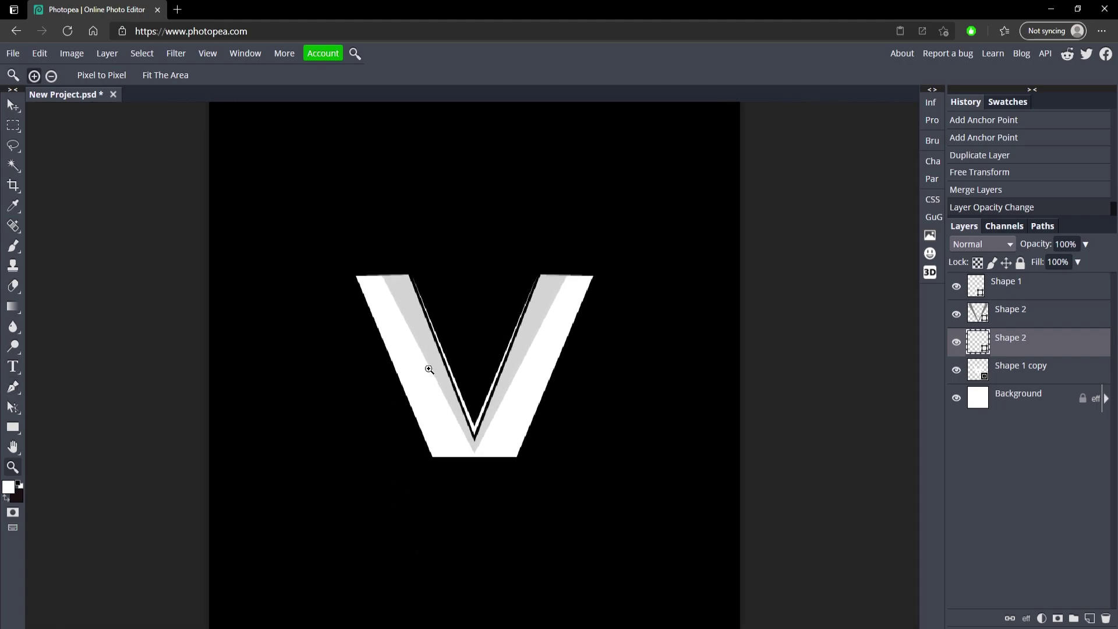
scroll(511, 376, "down", 1)
scroll(583, 349, "up", 1)
scroll(583, 350, "up", 1)
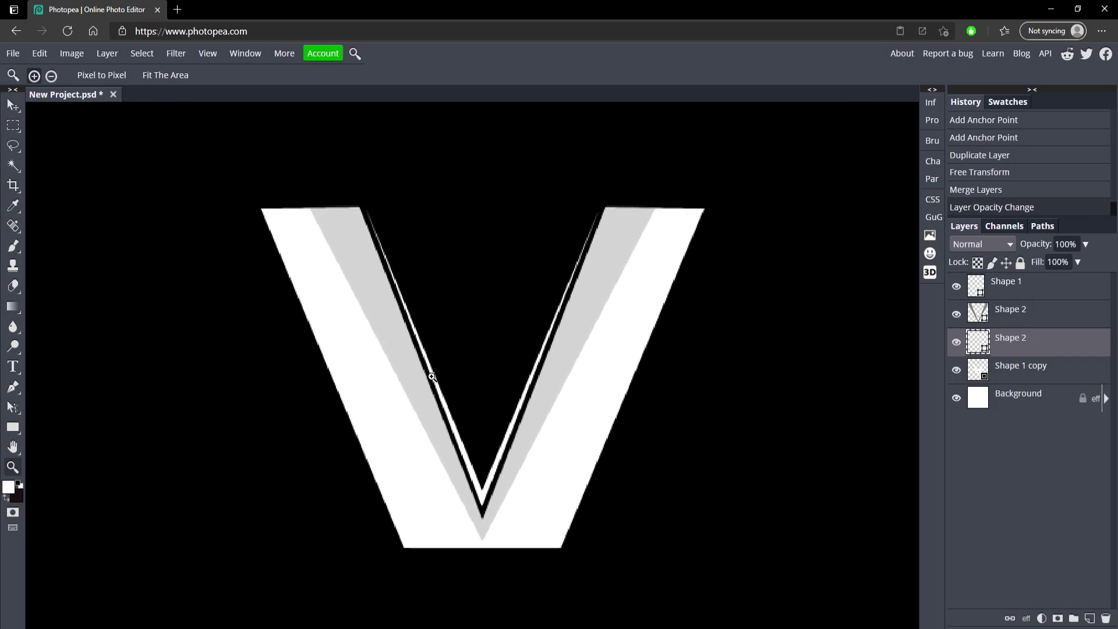
scroll(401, 379, "down", 1)
scroll(436, 411, "up", 2)
scroll(431, 416, "down", 1)
scroll(422, 417, "down", 1)
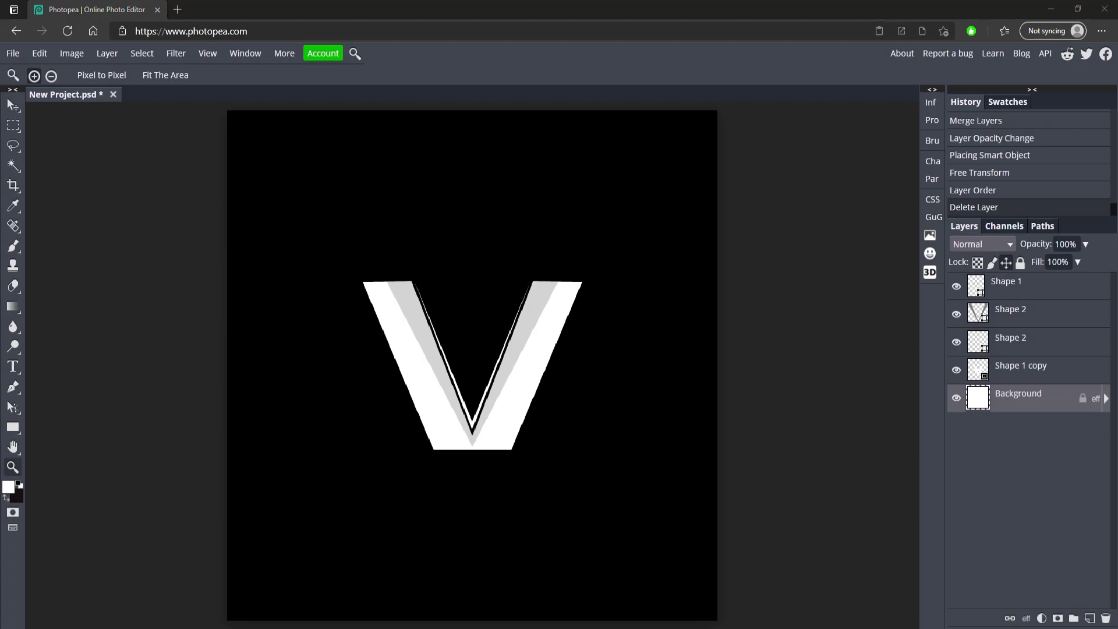
Try the bg1 image, cancel it, and place the red background image behind the V instead
left_click_drag(1117, 256, 468, 382)
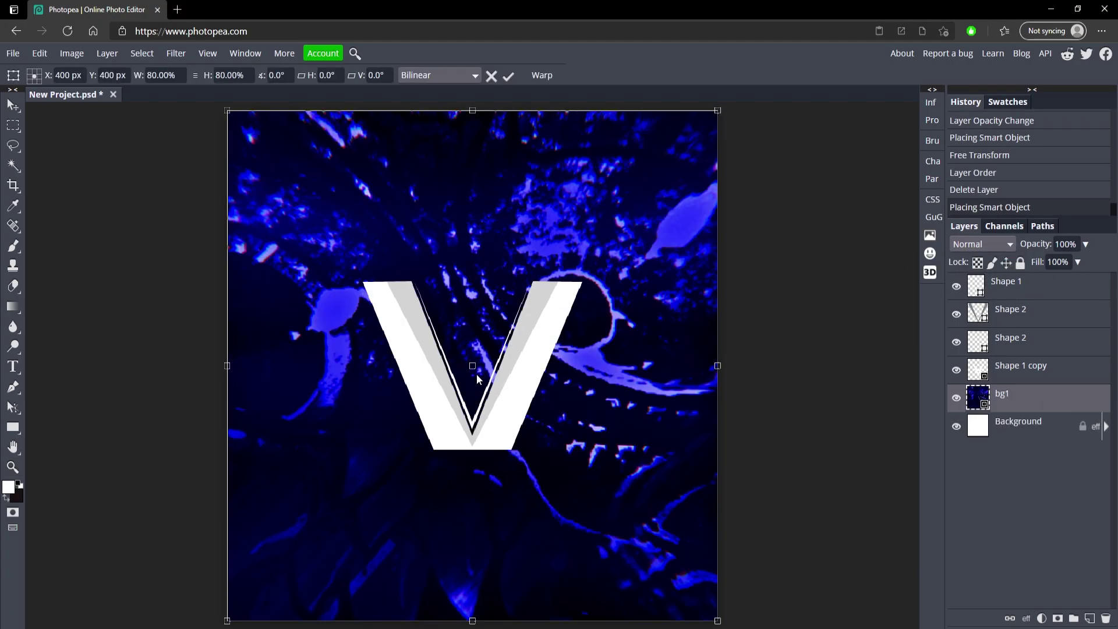
left_click(494, 76)
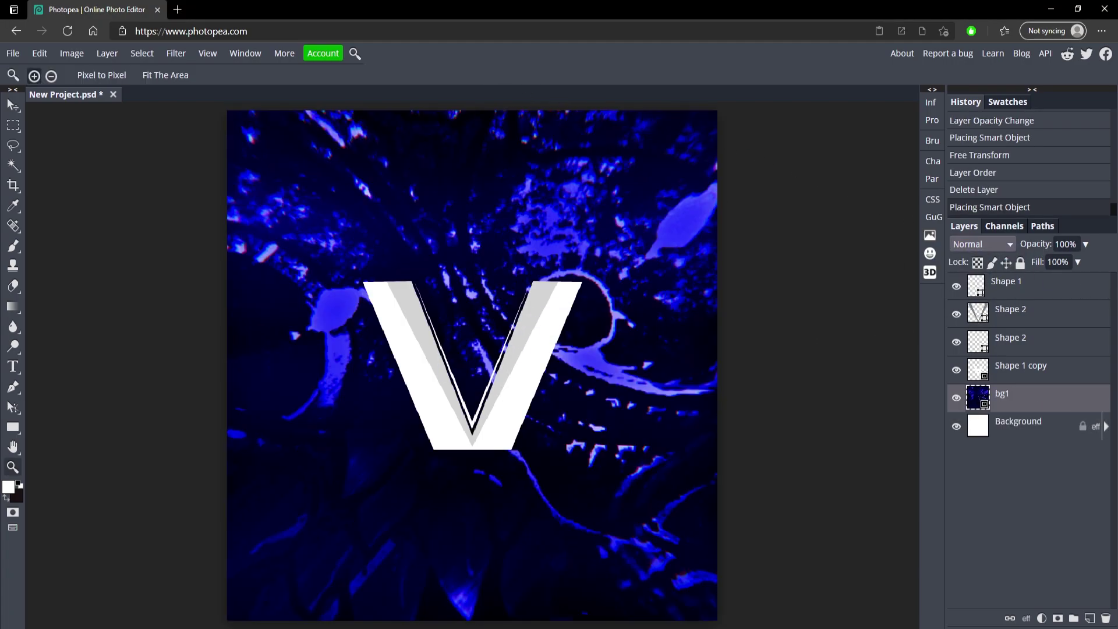
left_click_drag(1117, 349, 680, 345)
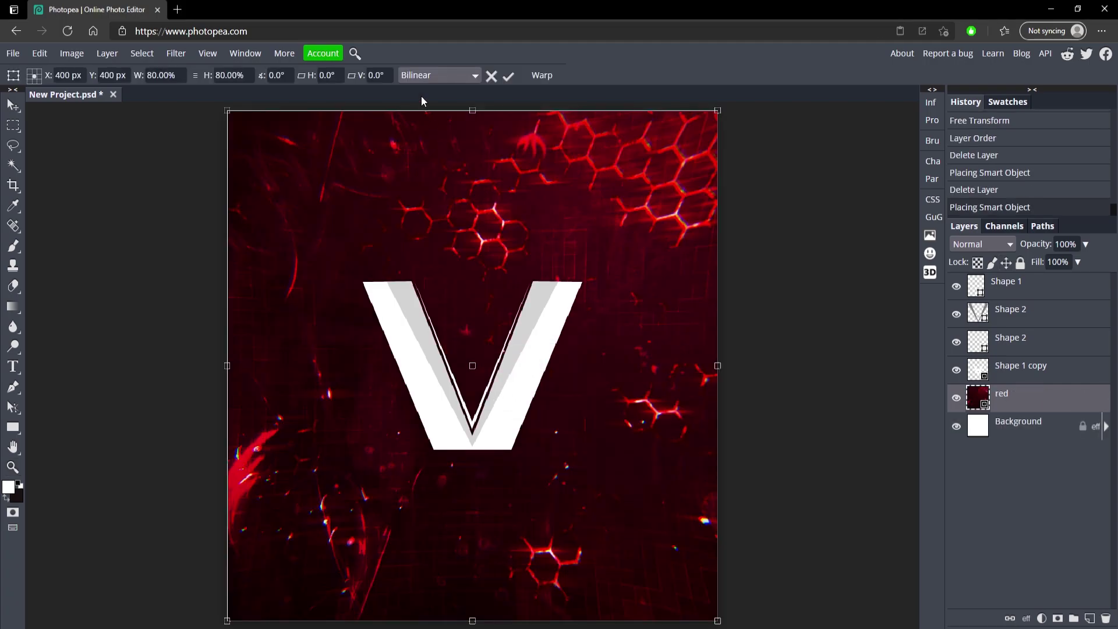
left_click(507, 77)
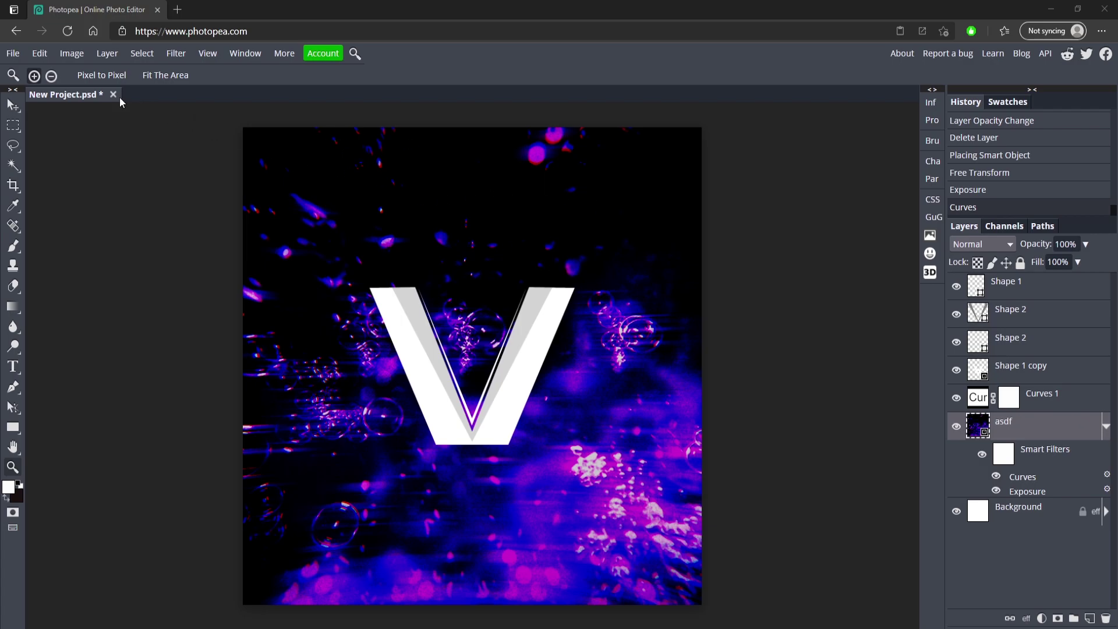
left_click(12, 53)
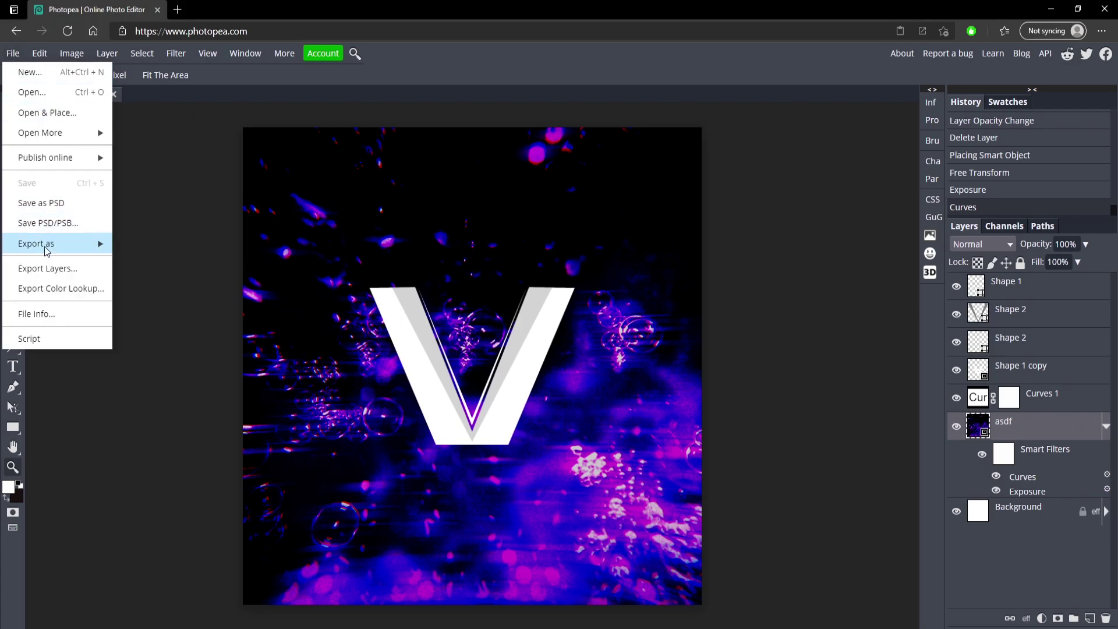
mouse_move(47, 249)
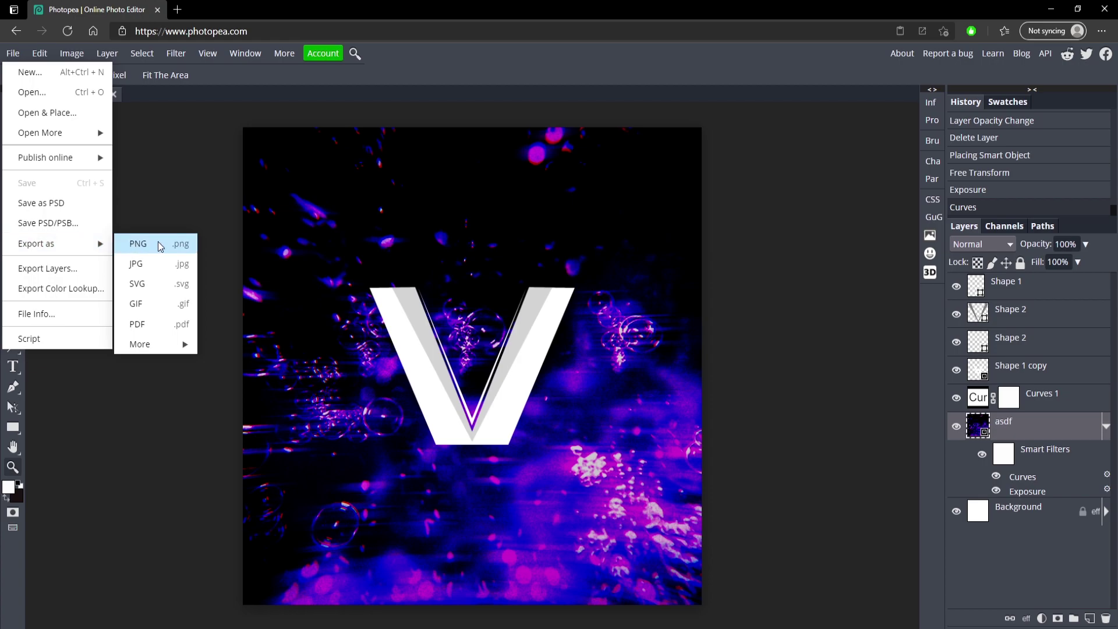
left_click(958, 426)
left_click(956, 512)
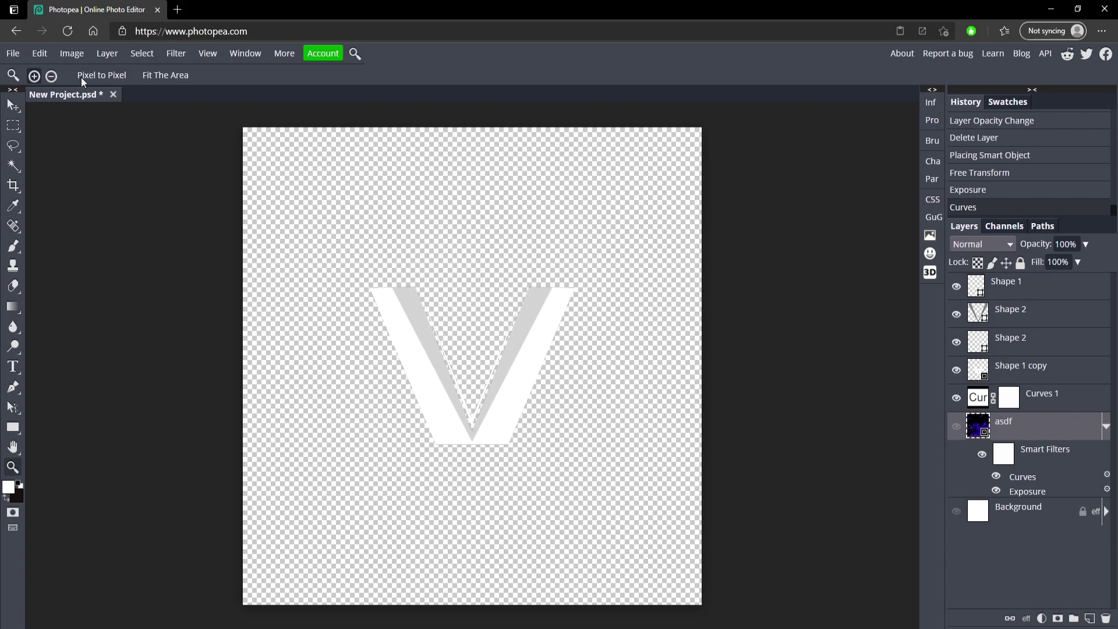
left_click(13, 53)
mouse_move(36, 244)
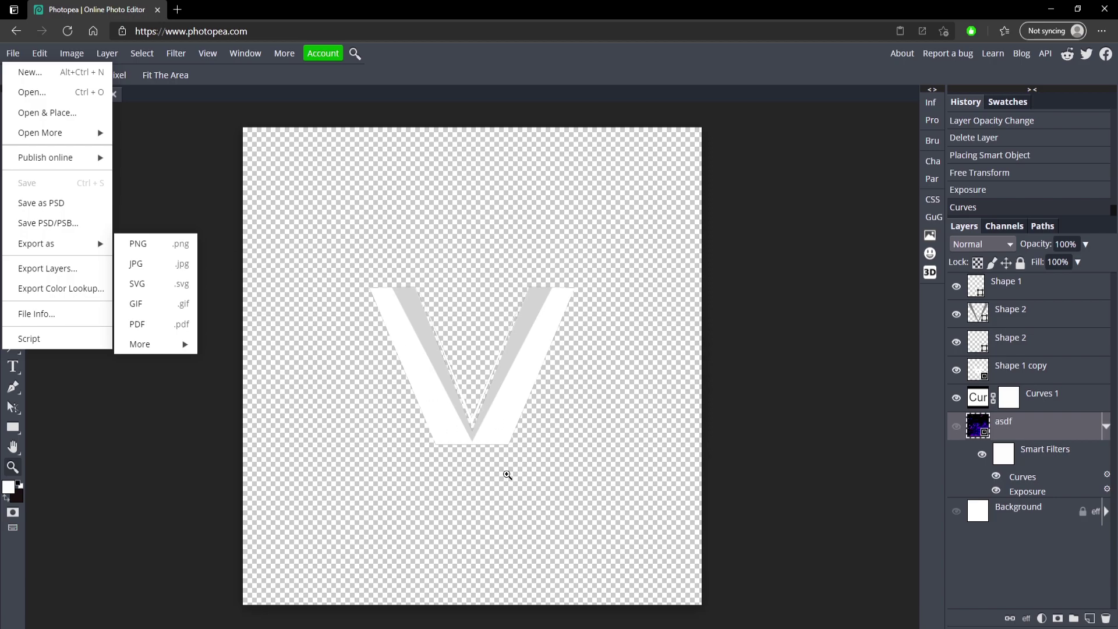
left_click(956, 427)
Show the Background layer again and export the design as a PNG at 100% quality
left_click(956, 511)
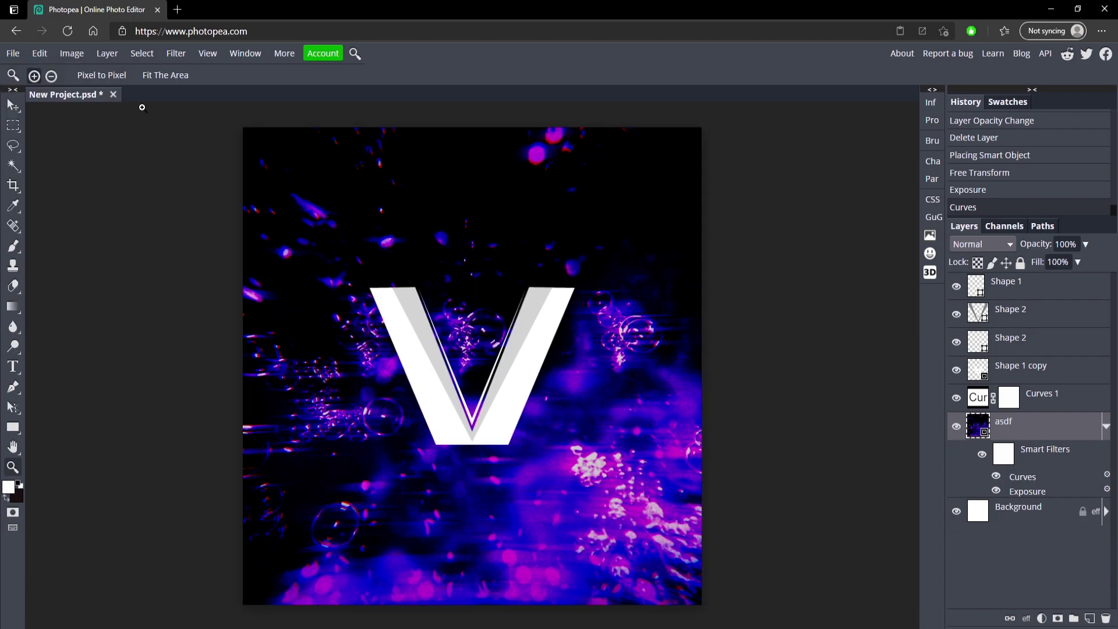
left_click(12, 53)
left_click(40, 53)
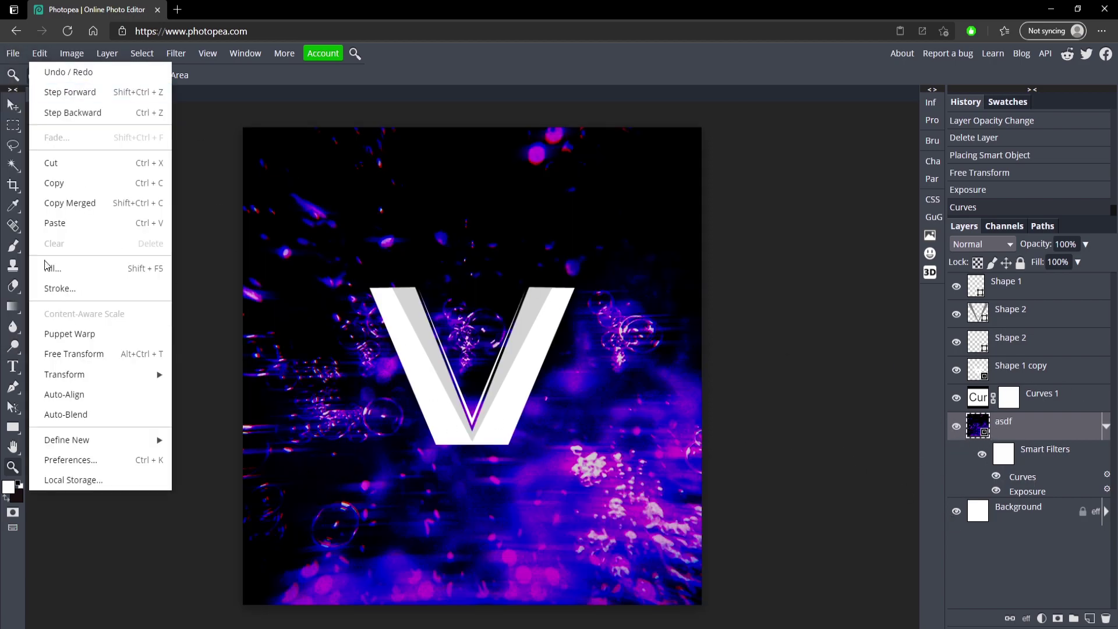
left_click(13, 53)
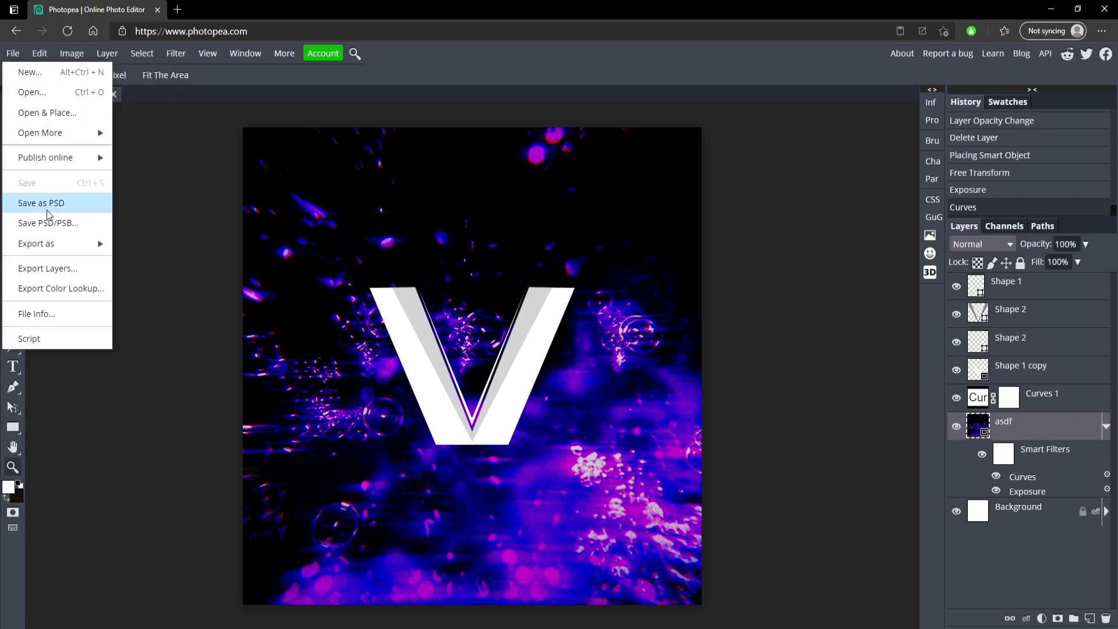
mouse_move(58, 244)
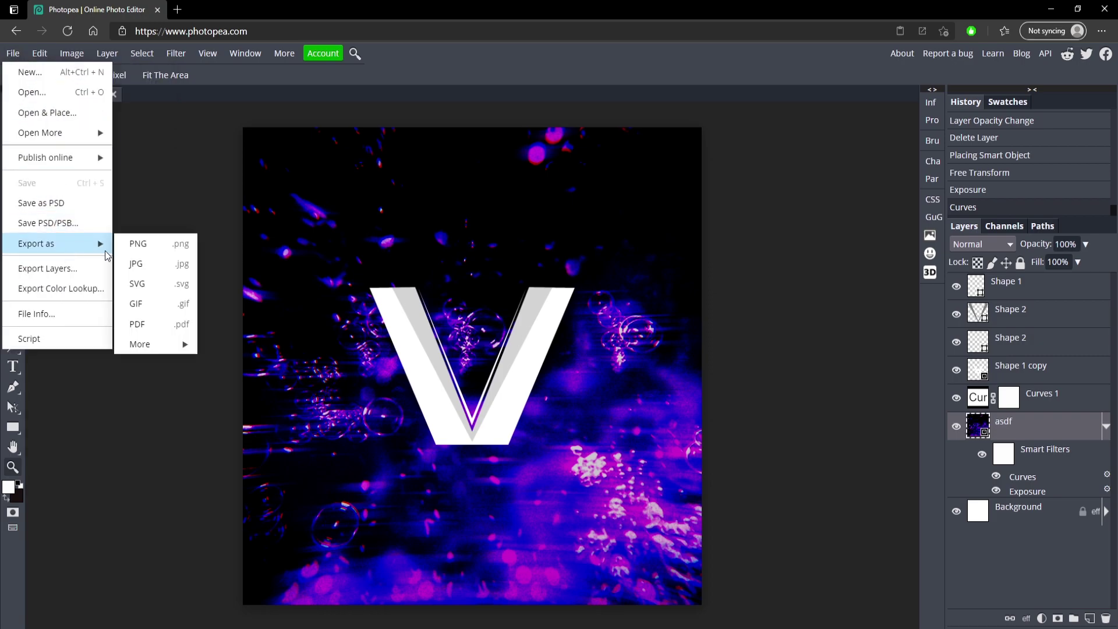
left_click(149, 244)
mouse_move(551, 264)
left_mouse_down()
mouse_move(493, 263)
mouse_move(554, 262)
left_mouse_up()
left_click(540, 245)
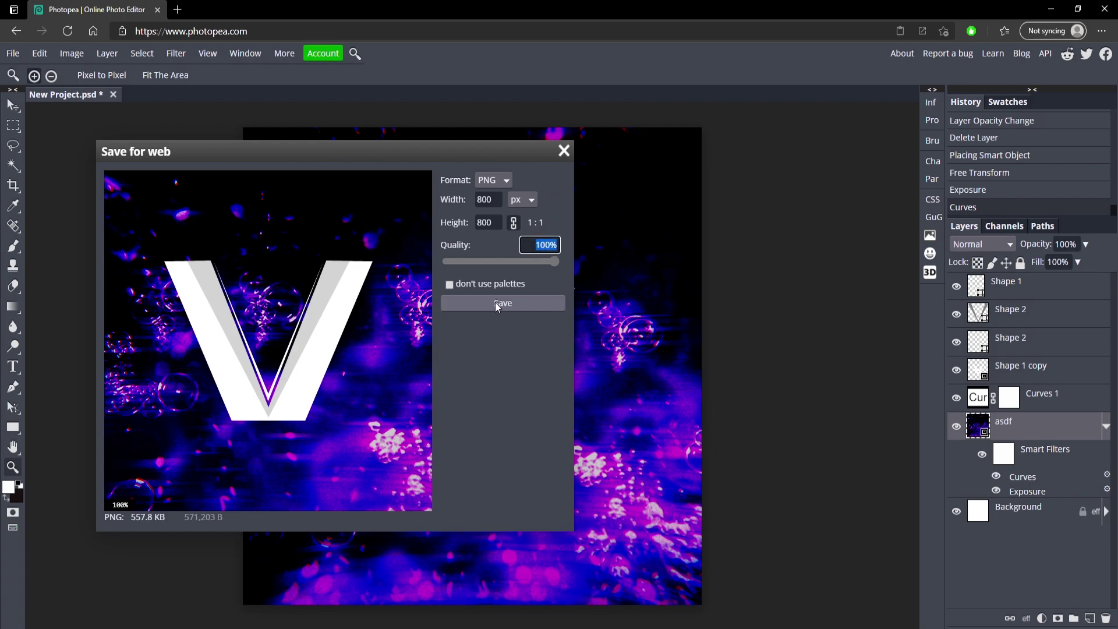
left_click(563, 150)
left_click(12, 53)
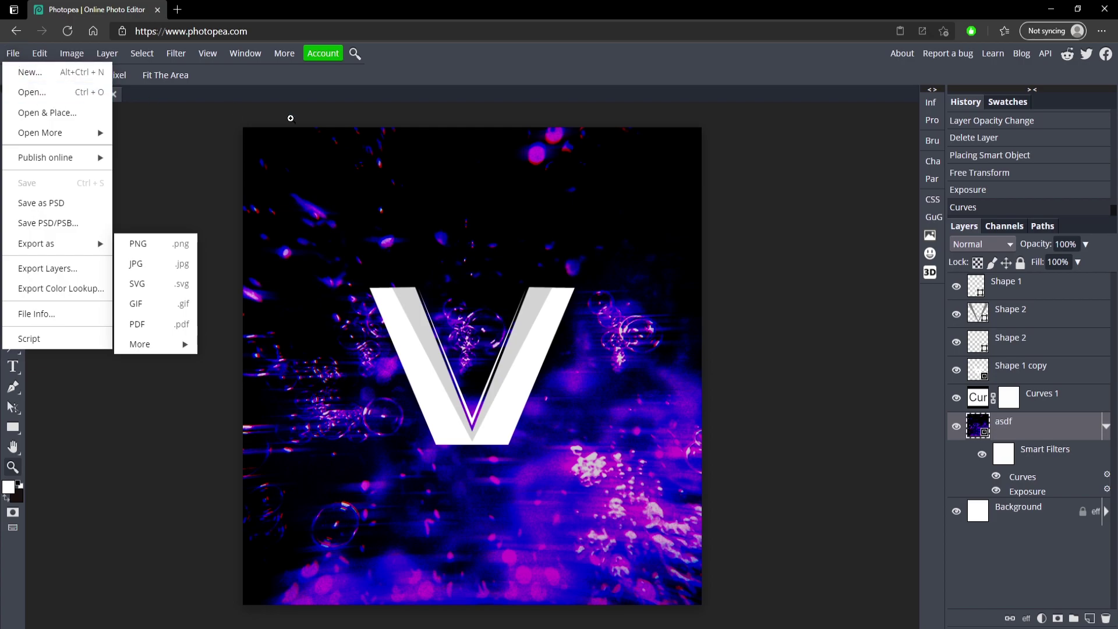
left_click(1025, 285)
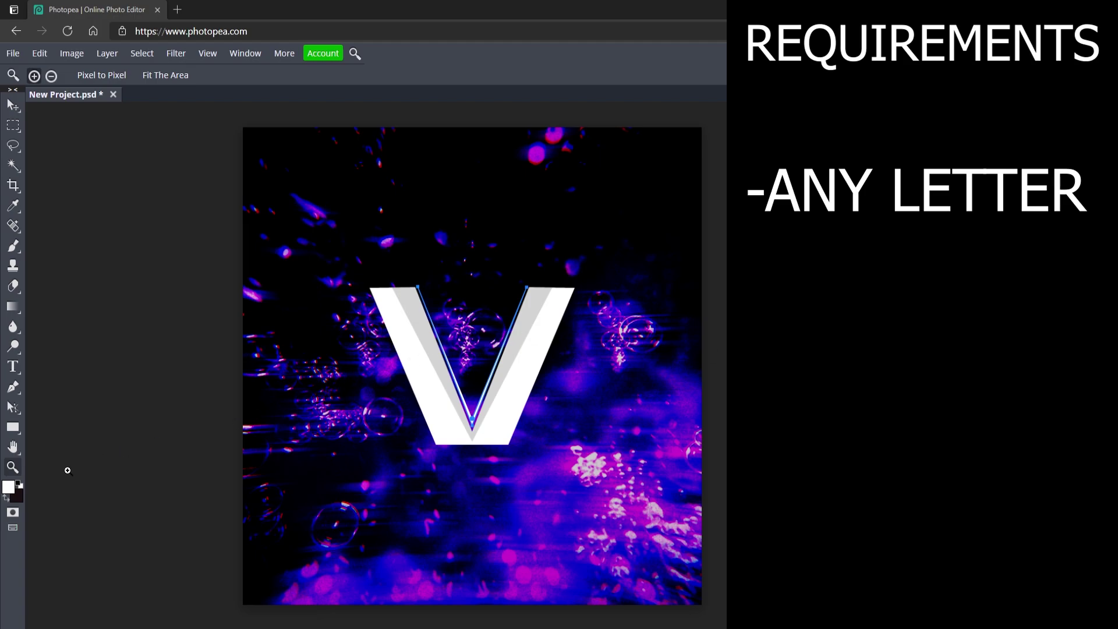
Zoom in to inspect the notch of the V
left_click(460, 372)
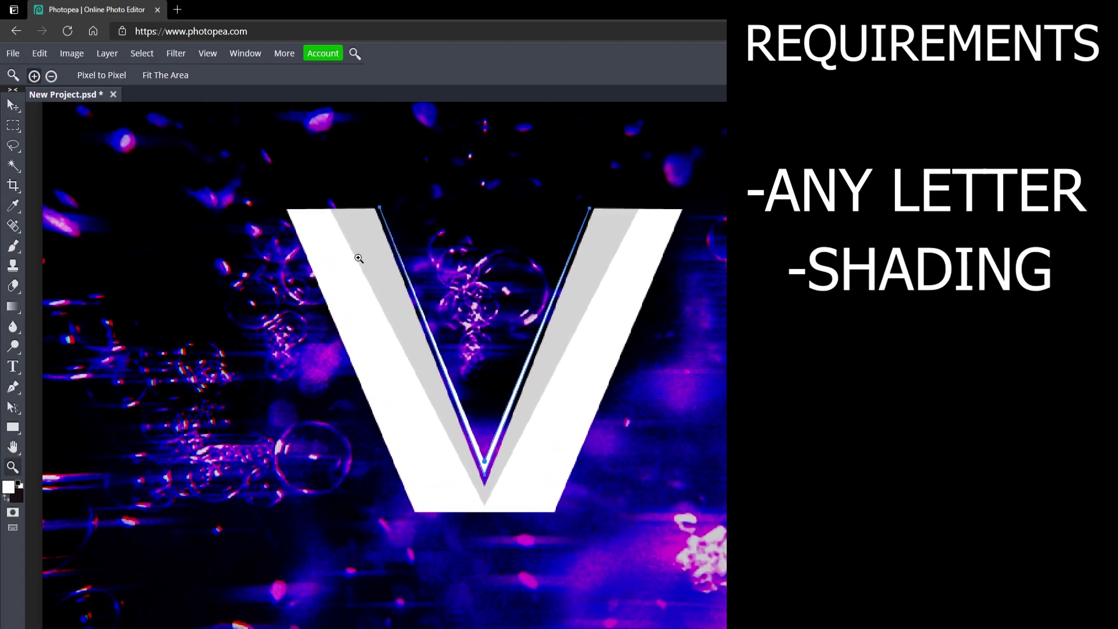
scroll(512, 324, "up", 2)
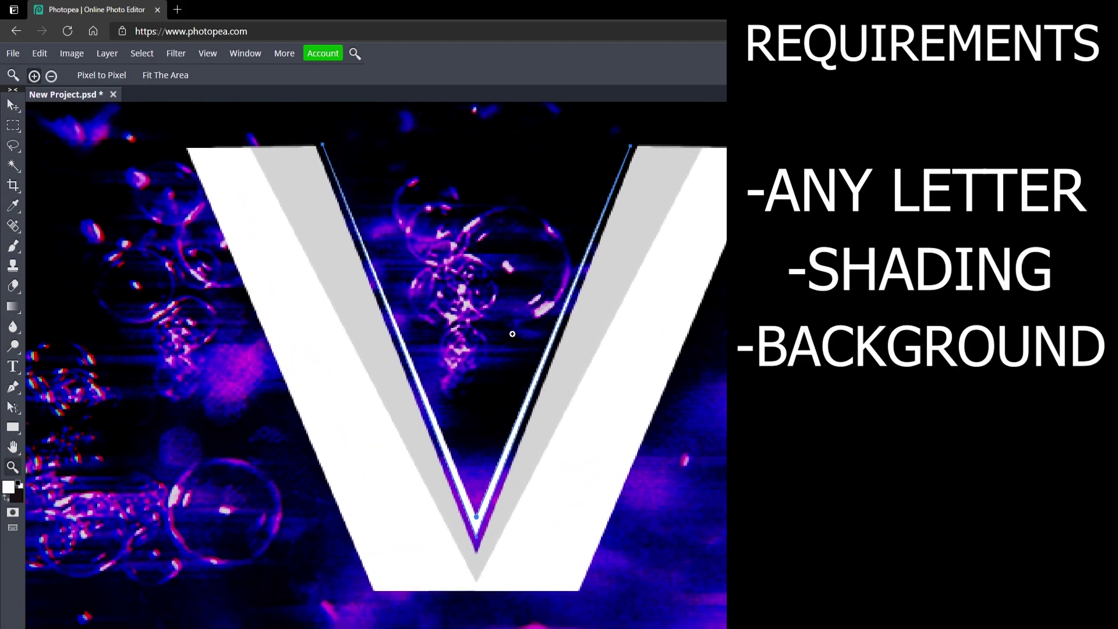
scroll(512, 325, "down", 4)
scroll(514, 325, "up", 4)
scroll(514, 325, "down", 2)
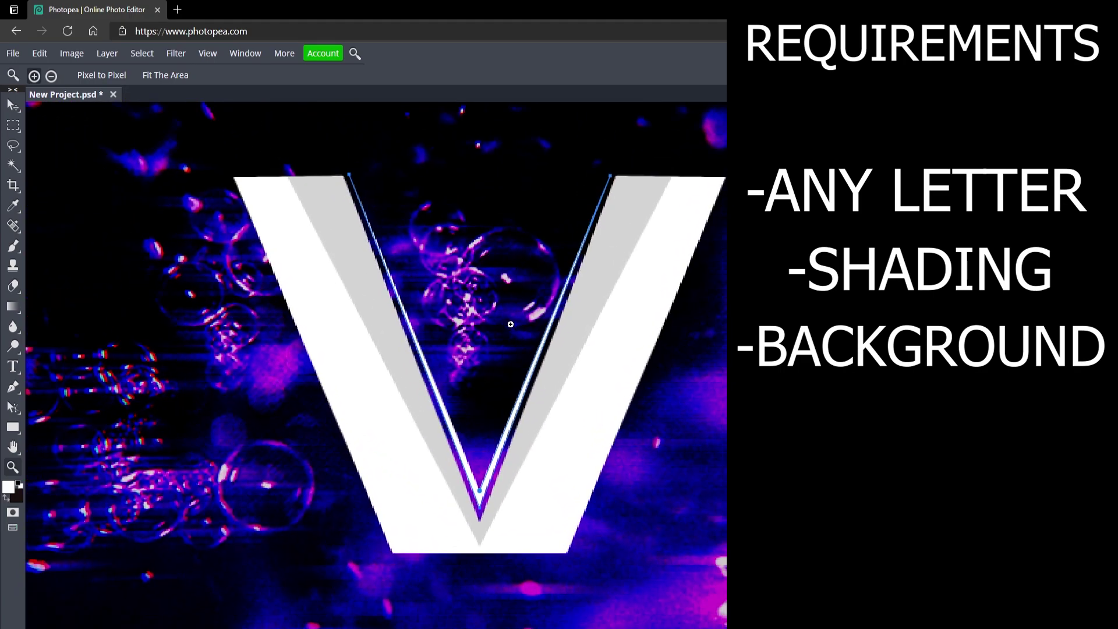
scroll(510, 324, "down", 2)
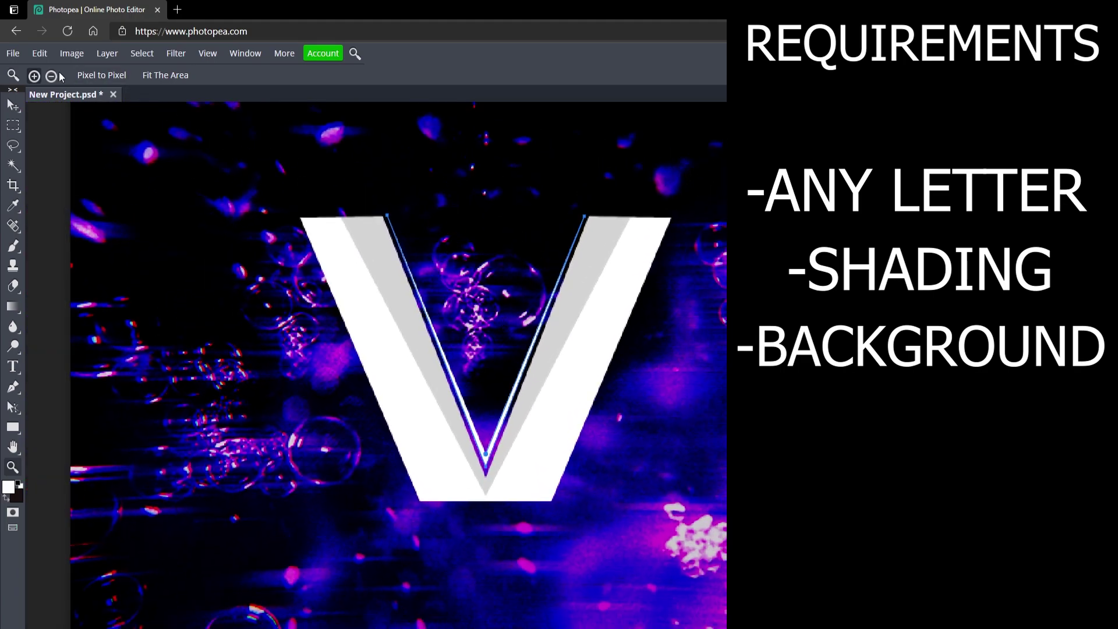
Publish the image online to Imgur as a PNG and confirm
left_click(14, 54)
mouse_move(76, 162)
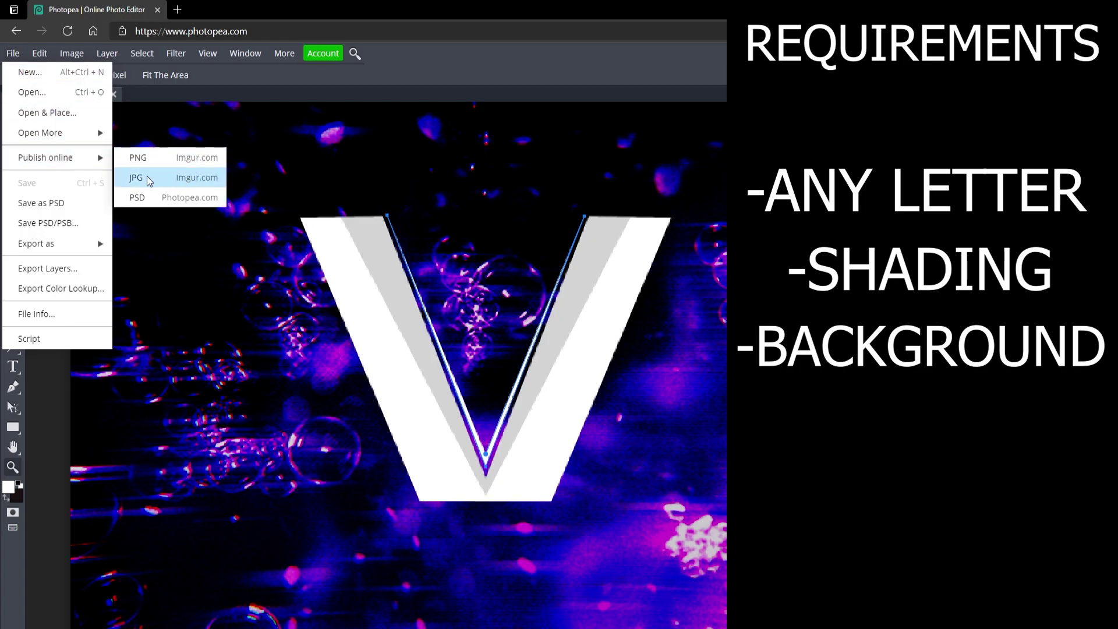
left_click(178, 157)
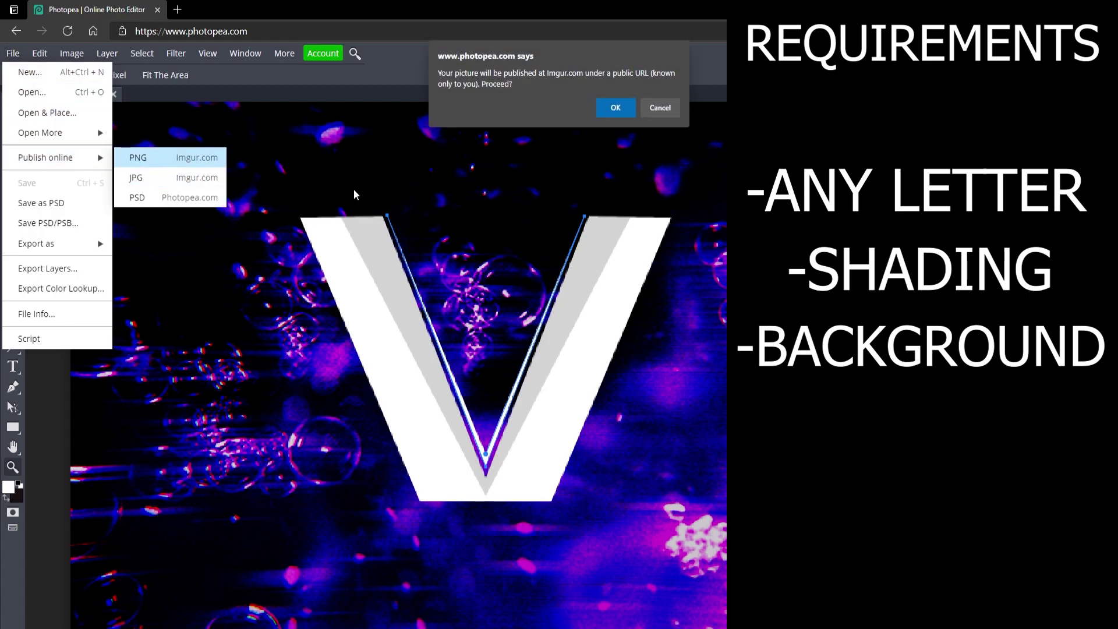
left_click(611, 107)
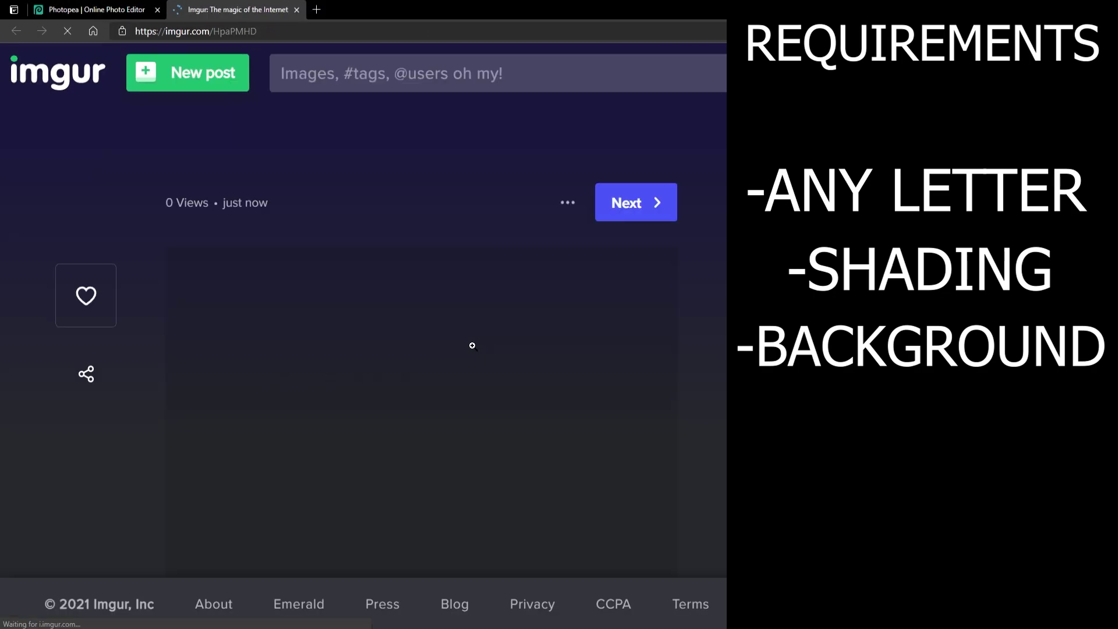
Copy the uploaded image's link on Imgur and go back to the Photopea tab
scroll(407, 326, "down", 1)
right_click(334, 280)
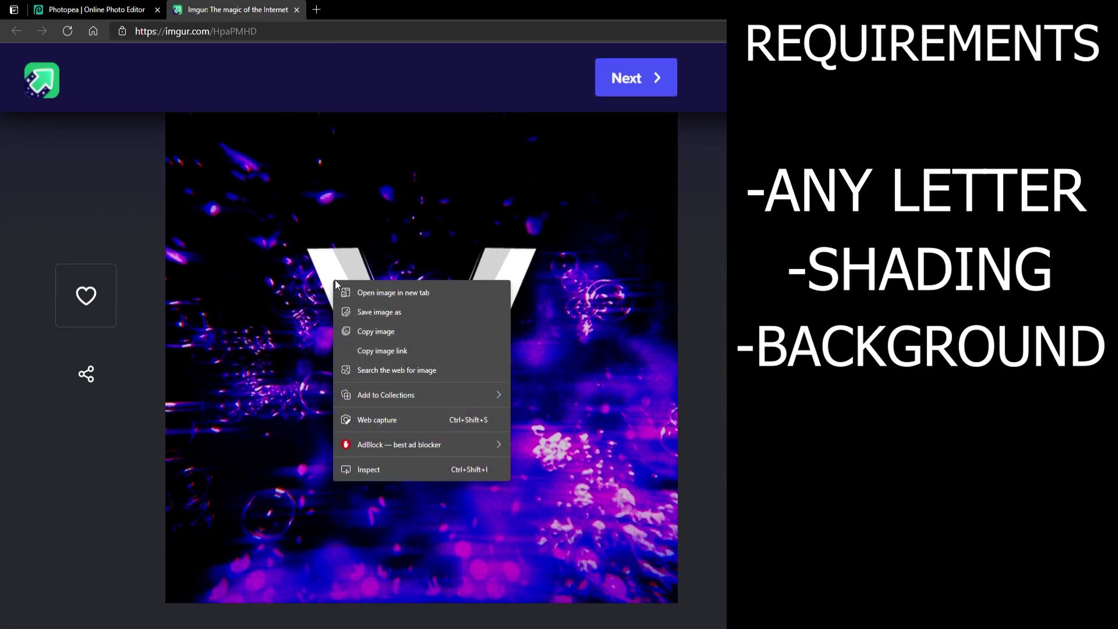
left_click(415, 353)
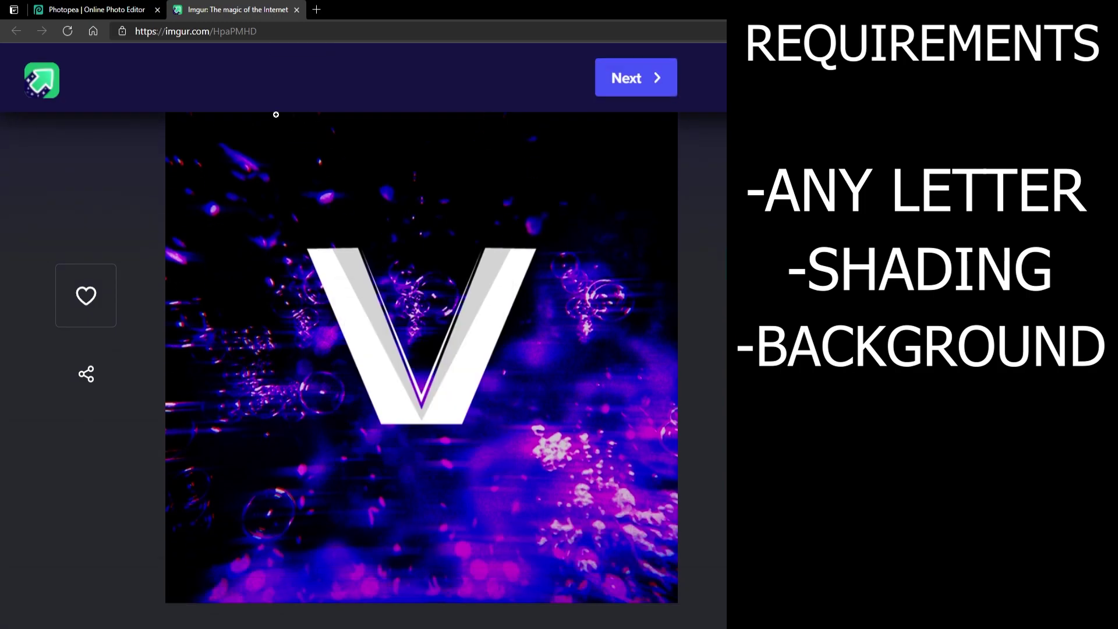
left_click(87, 9)
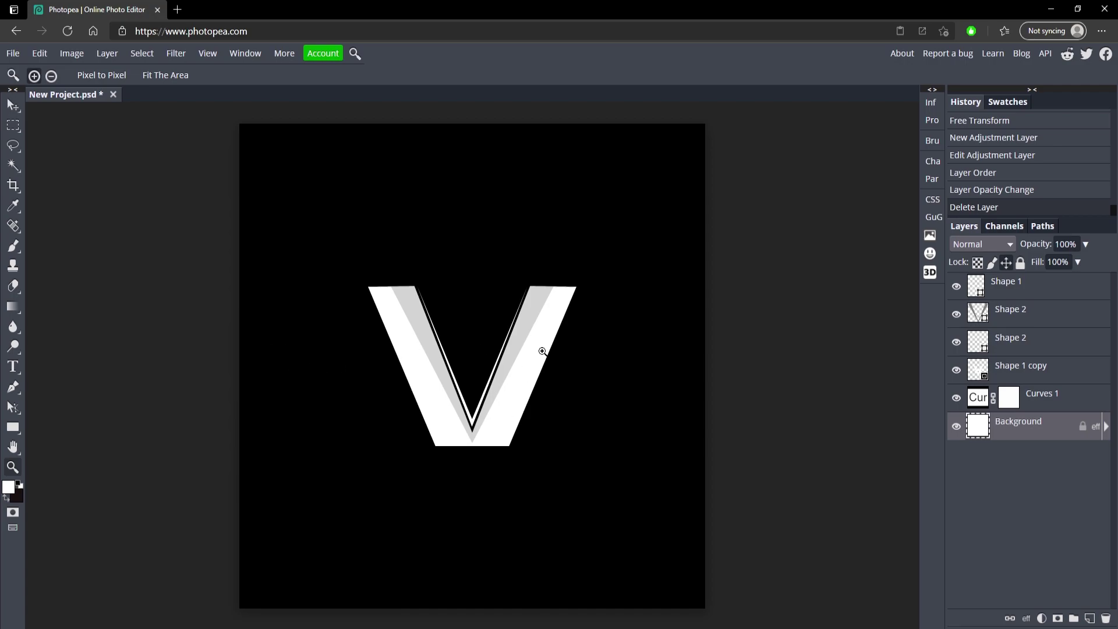
Zoom in to inspect the shaded white V on the black background
left_click(452, 341)
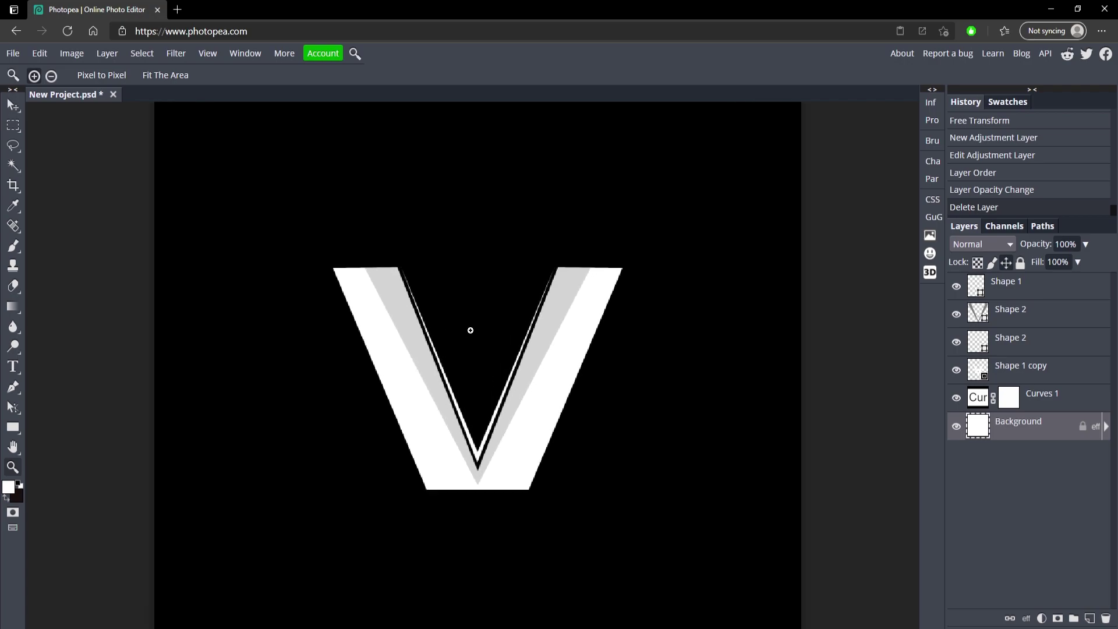
scroll(447, 376, "down", 2)
scroll(451, 379, "up", 2)
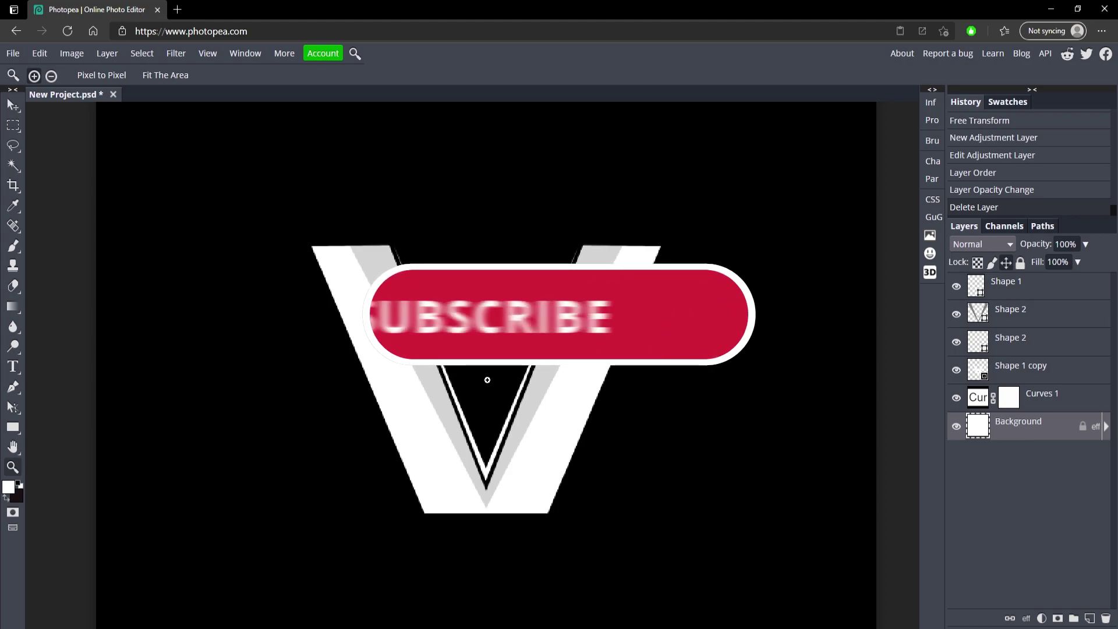
scroll(460, 373, "down", 2)
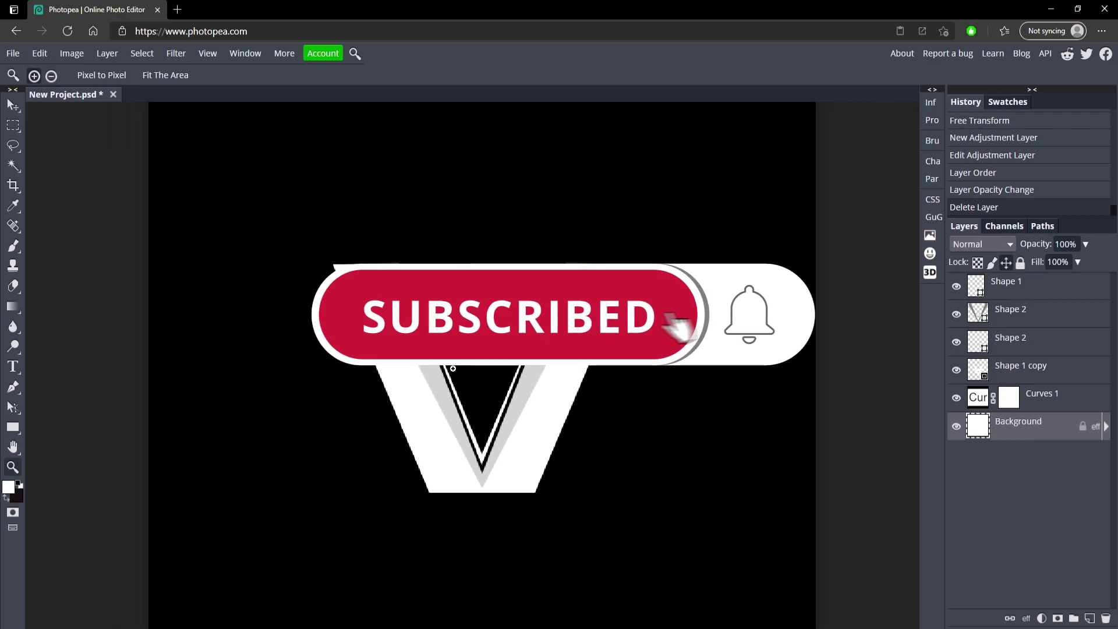